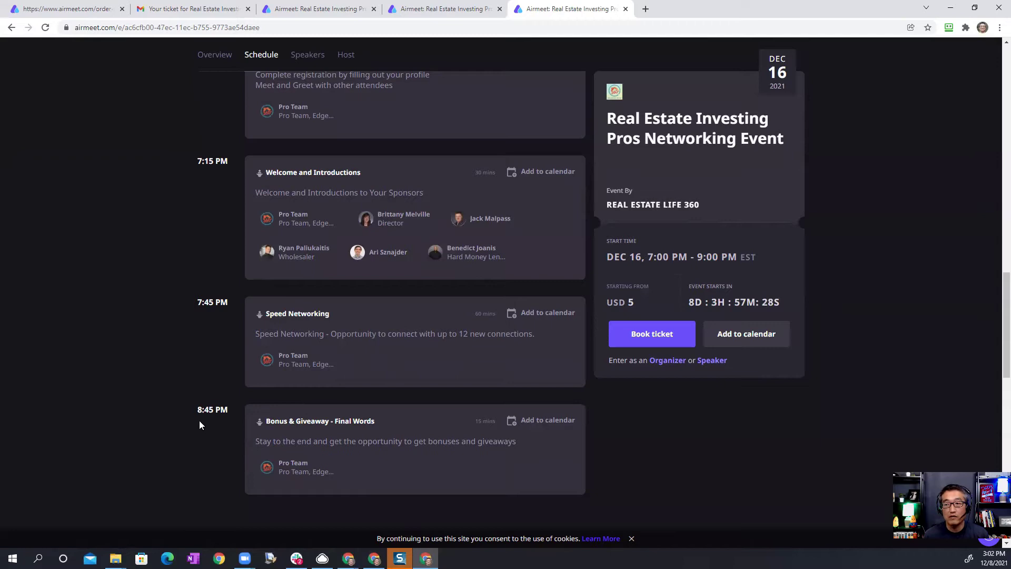
Step: Open the ticket booking page with the USD 5 Early Bird Registration ticket selected
scroll(345, 420, "down", 1)
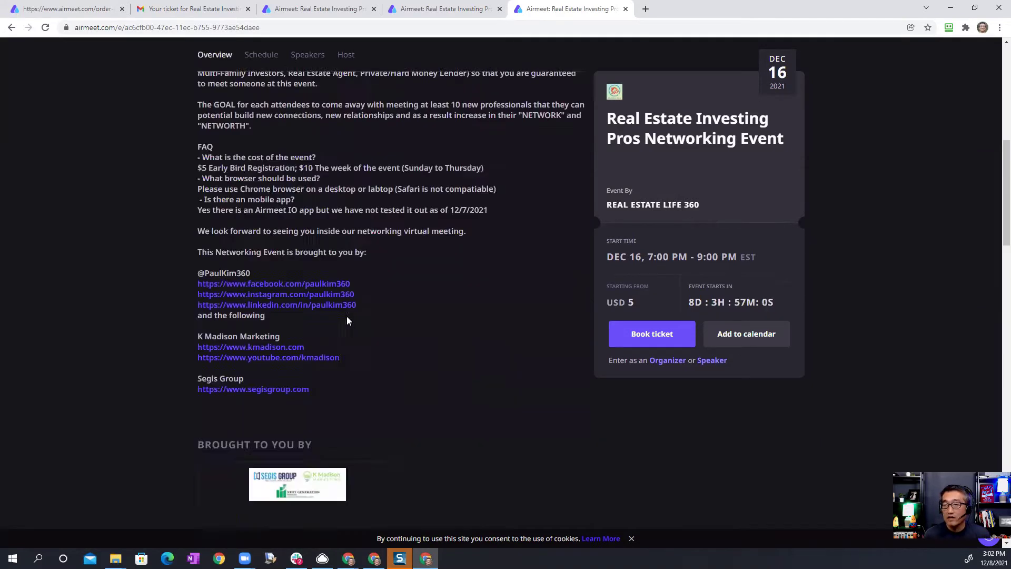
scroll(344, 316, "up", 10)
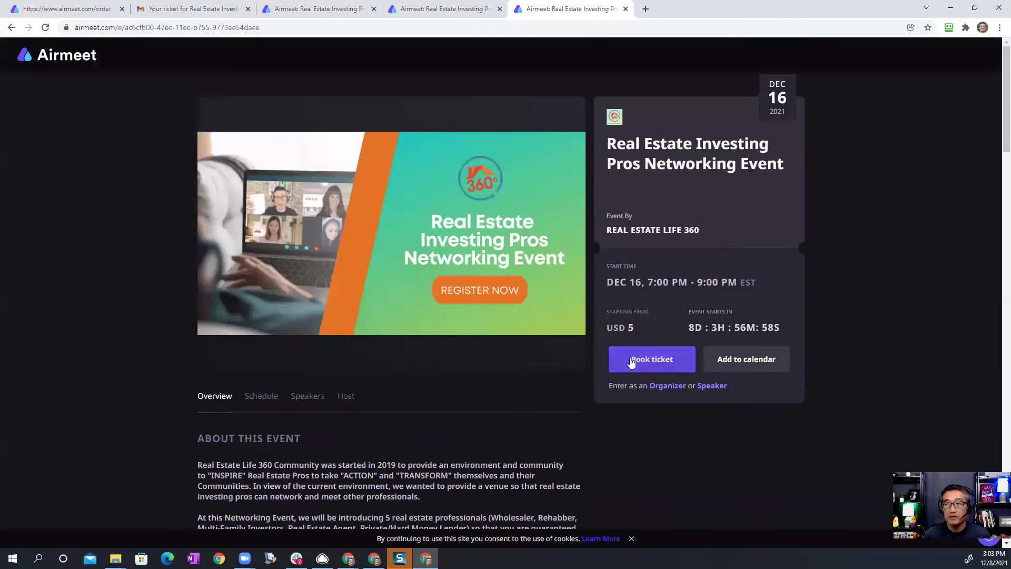
left_click(756, 362)
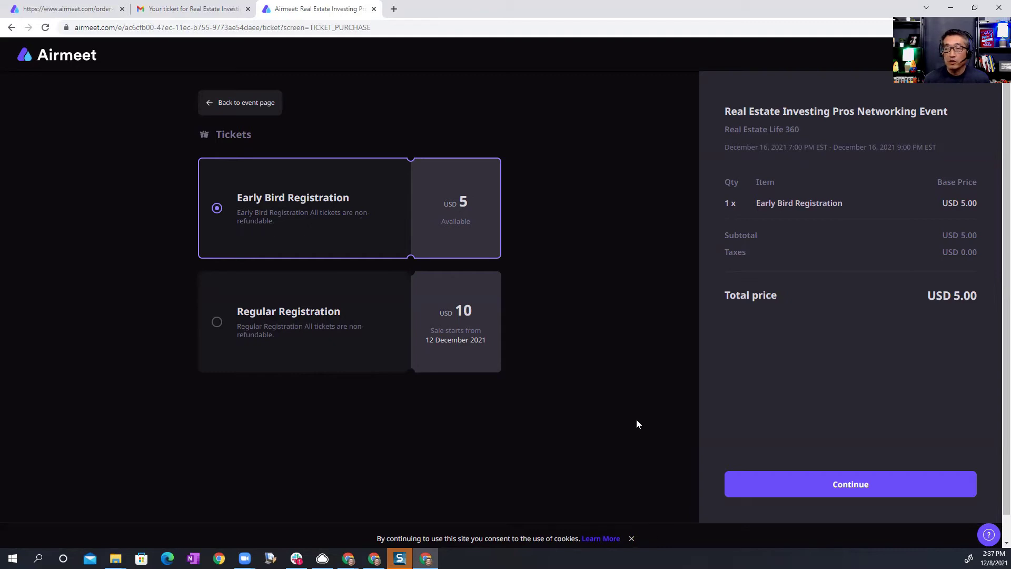
Step: Continue to the registration form, choose Other as Profession, and enter Designation 'Property Manager'
left_click(859, 490)
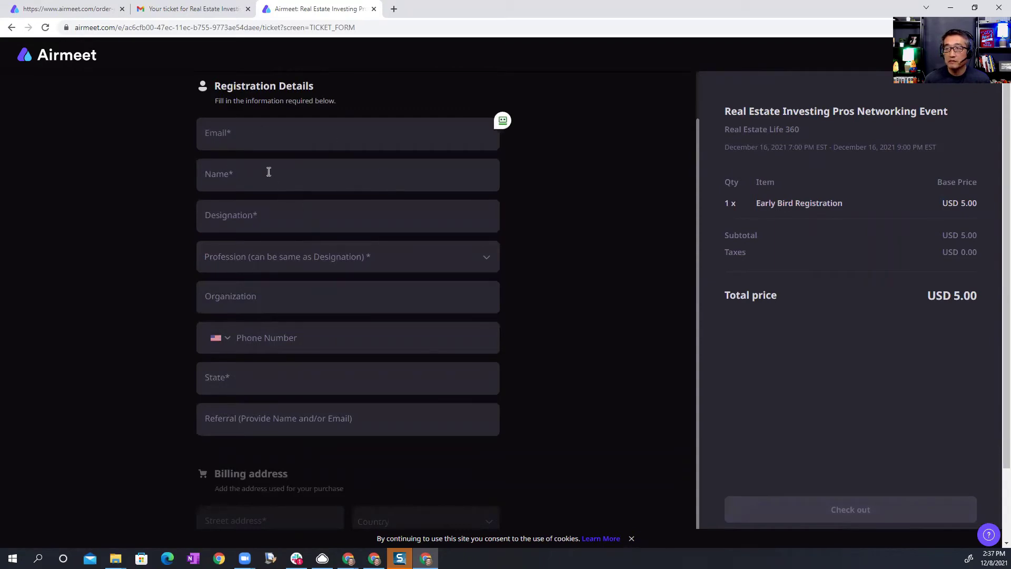
scroll(274, 222, "down", 1)
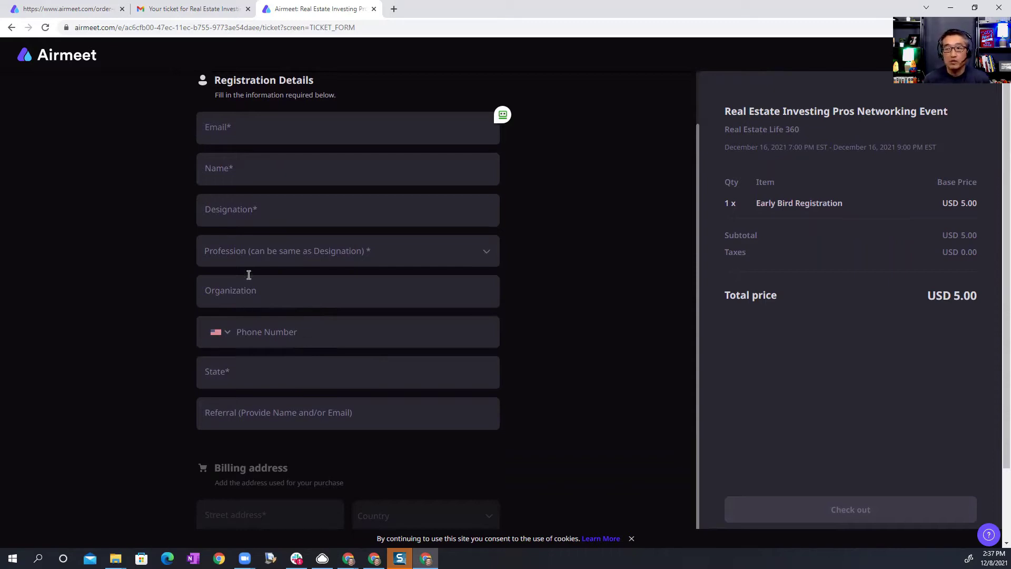
left_click(298, 258)
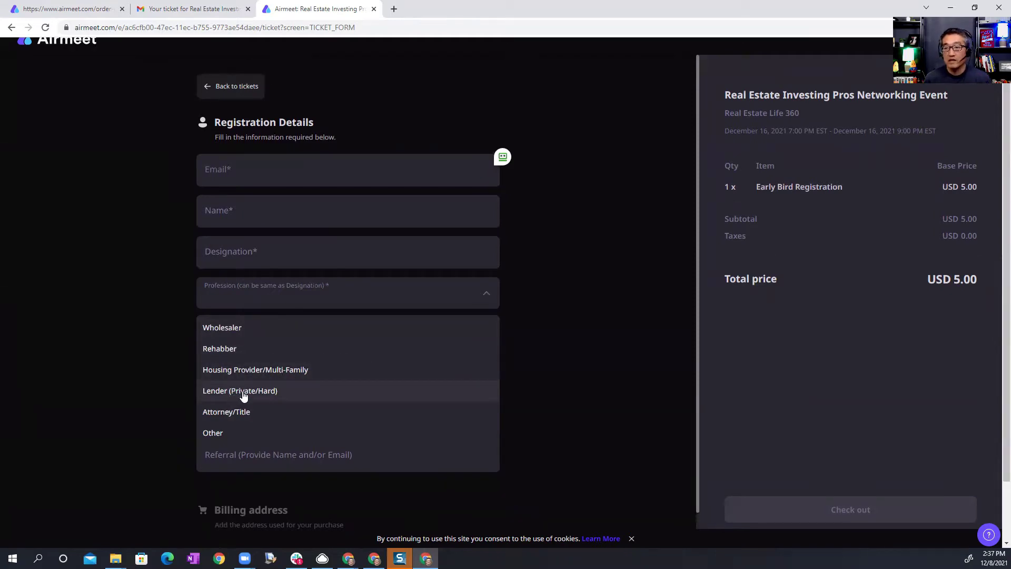
left_click(235, 434)
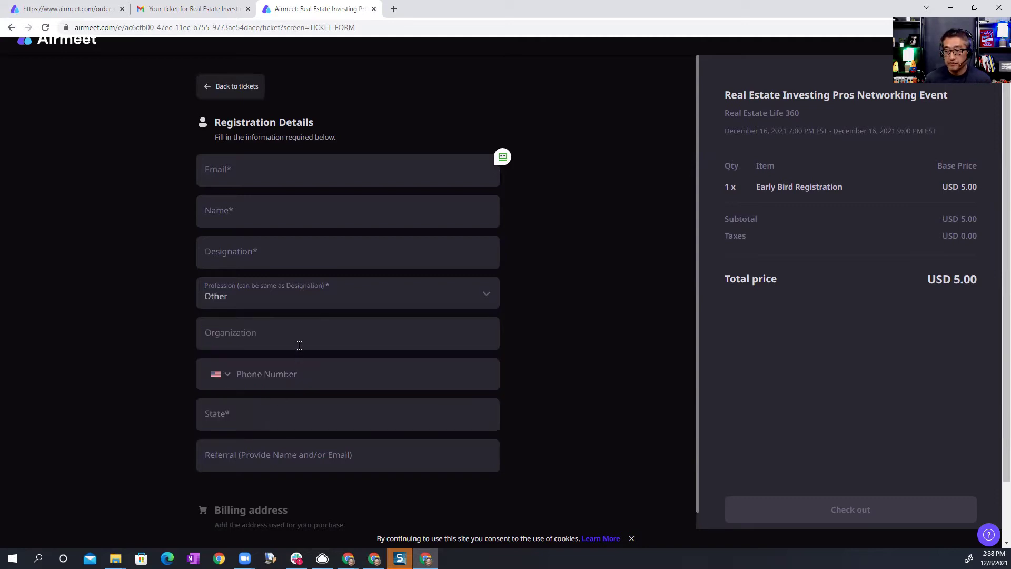
left_click(266, 252)
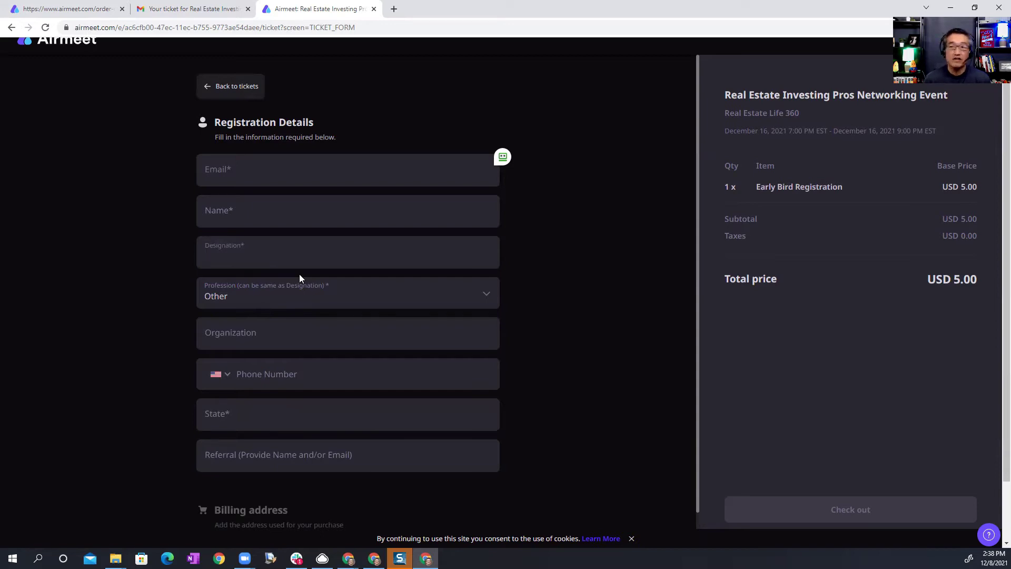
type("Property Manager")
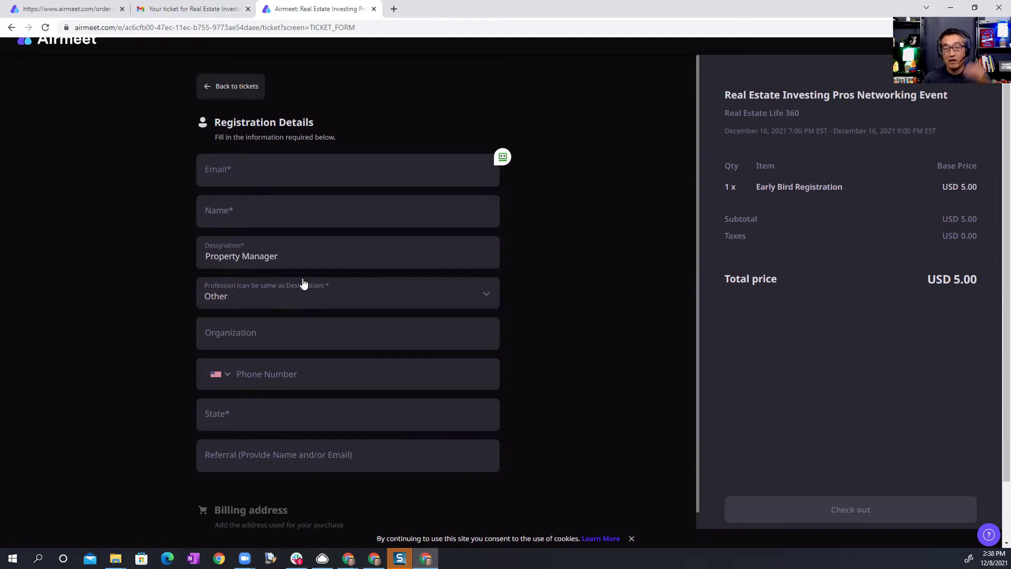
Step: Change Profession to Wholesaler and replace the Designation text with 'Wholesaler'
left_click(295, 294)
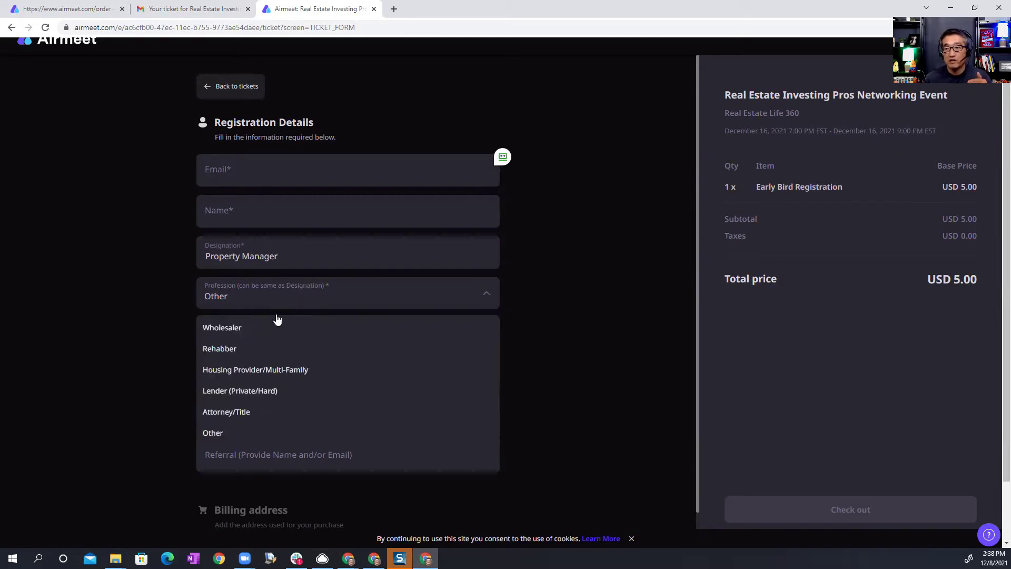
left_click(293, 257)
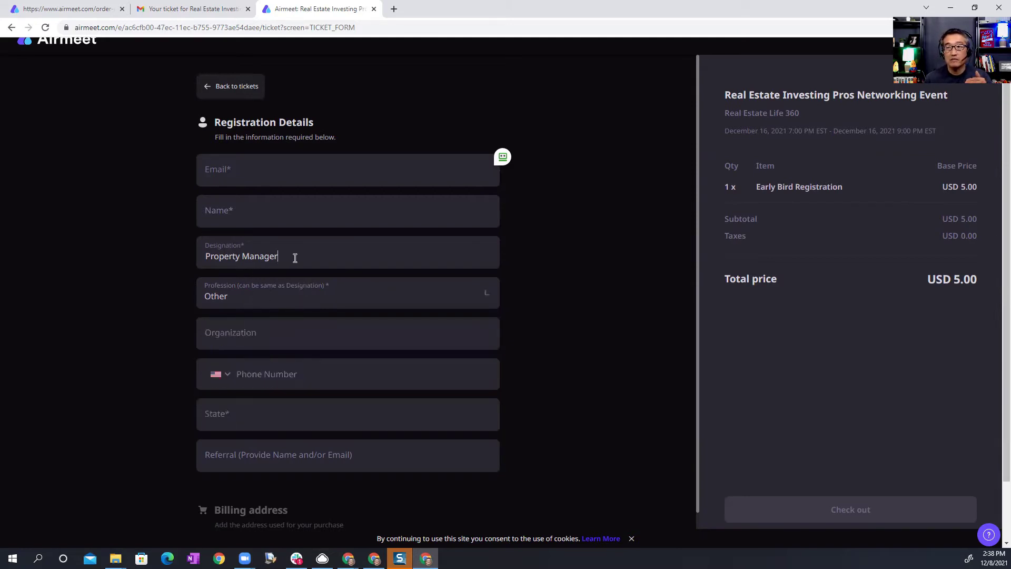
left_click(285, 290)
left_click(265, 328)
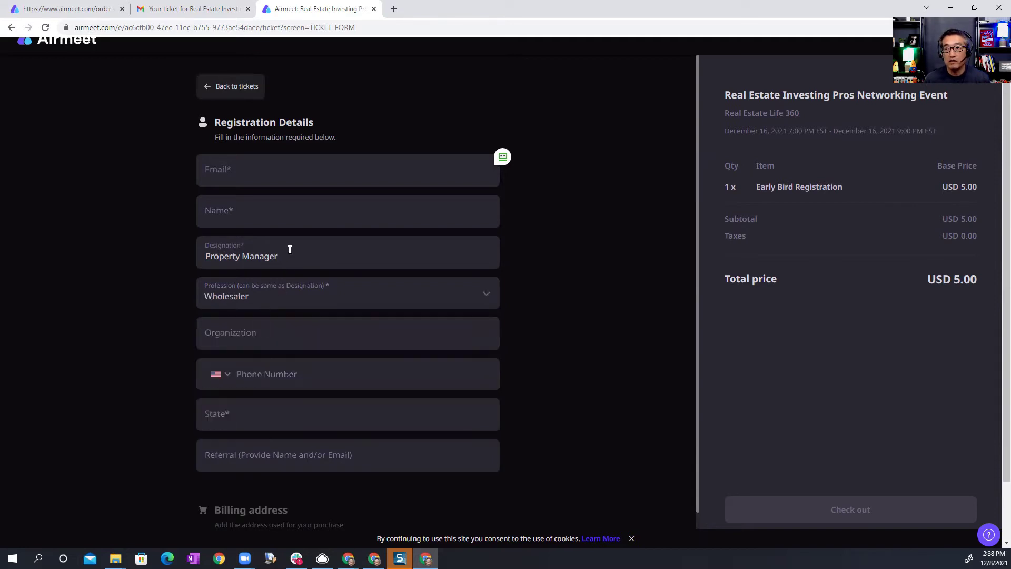
left_click_drag(290, 249, 201, 256)
type("Wholesaler")
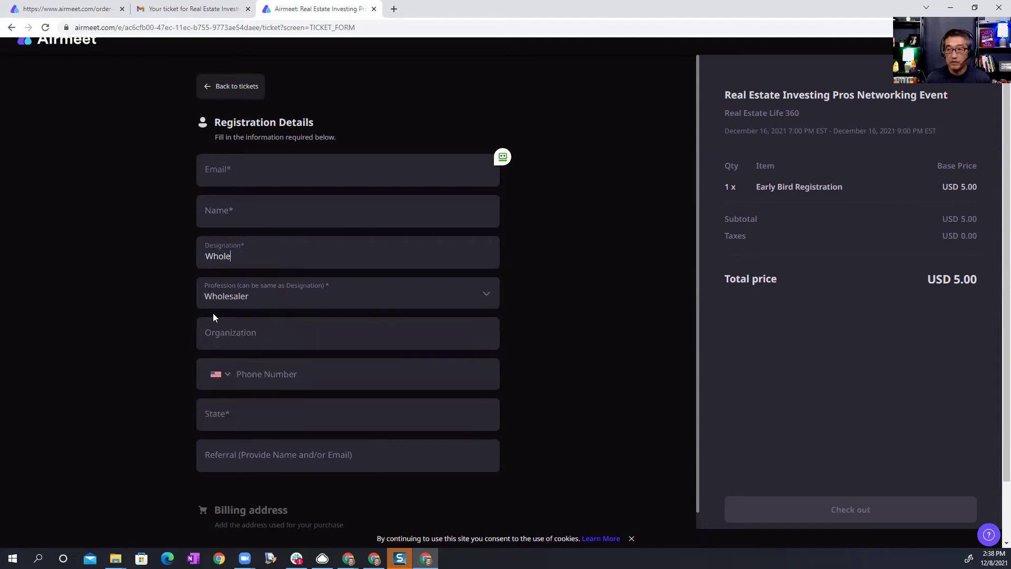
left_click(245, 346)
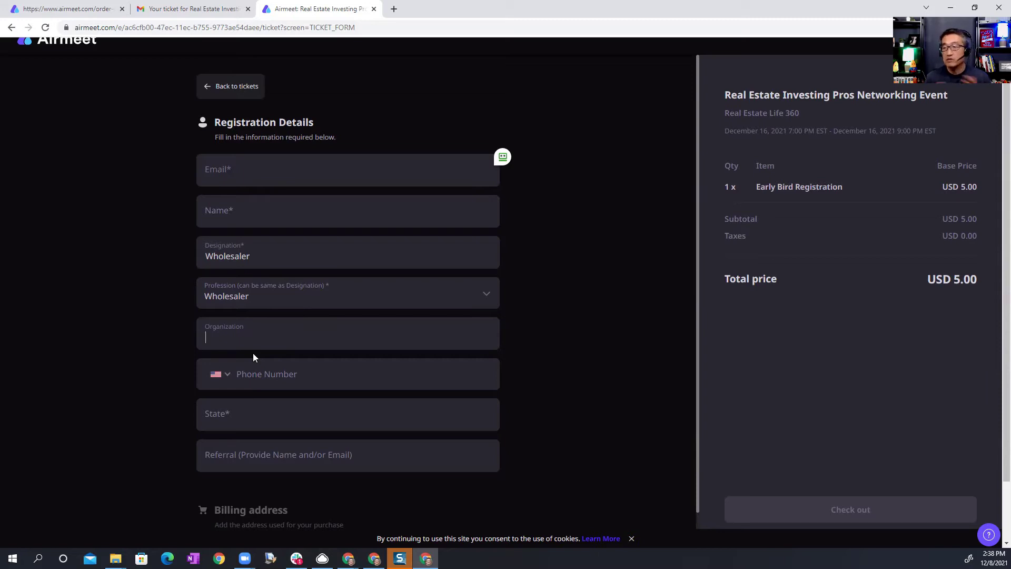
Step: Fill the registration details with State NJ and begin entering the email address
left_click(258, 379)
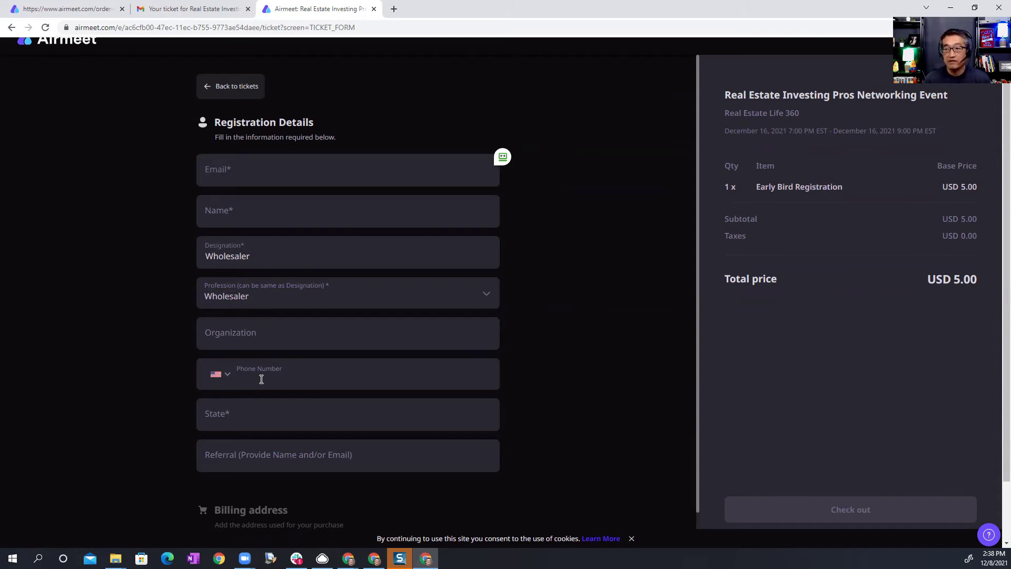
left_click(251, 427)
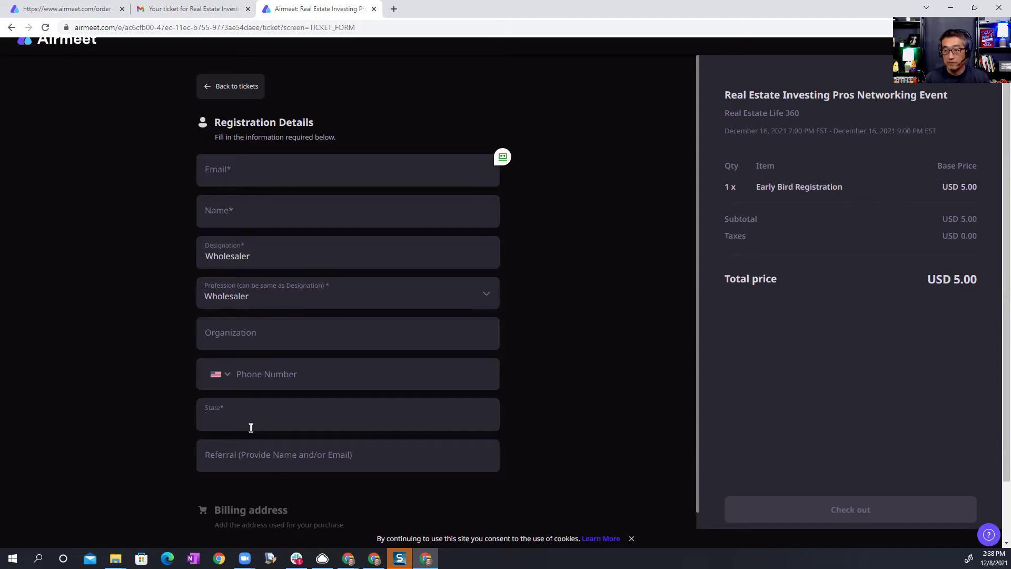
type("NJ")
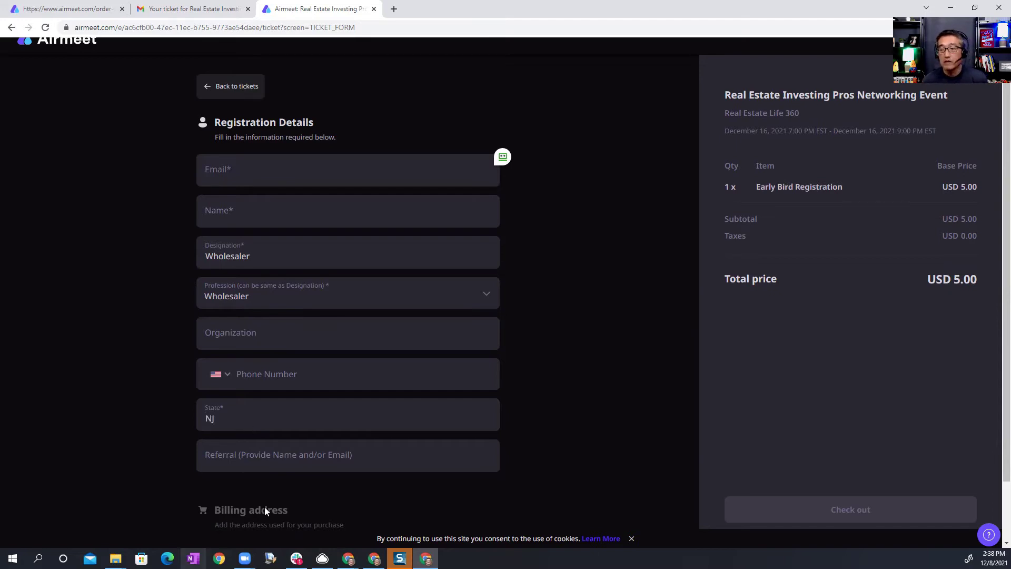
left_click(244, 461)
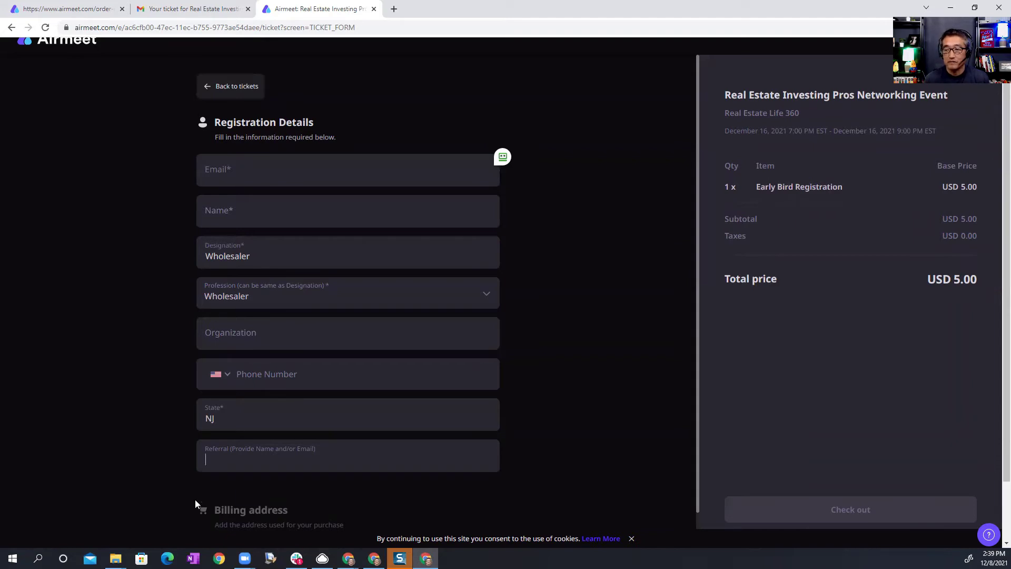
scroll(249, 422, "down", 3)
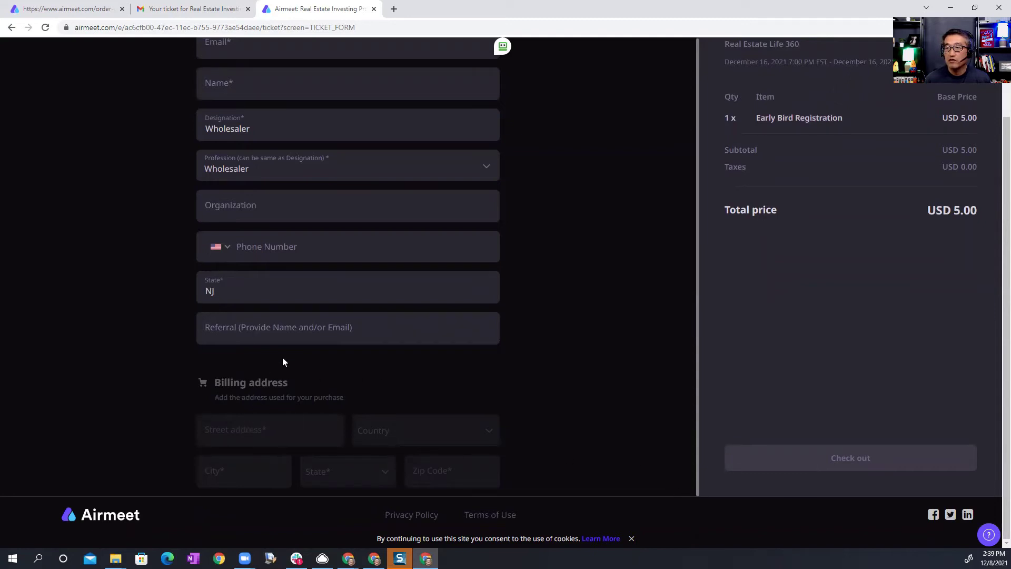
scroll(282, 359, "up", 1)
left_click(226, 108)
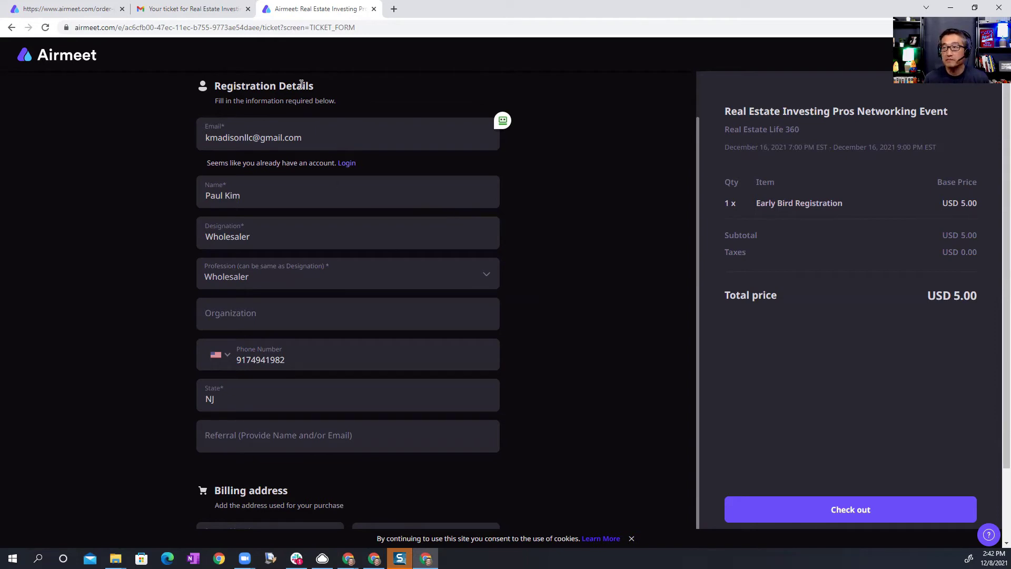
Step: Launch the event via Enter event in the Gmail ticket confirmation email
key("ctrl+shift+Tab")
scroll(342, 258, "up", 4)
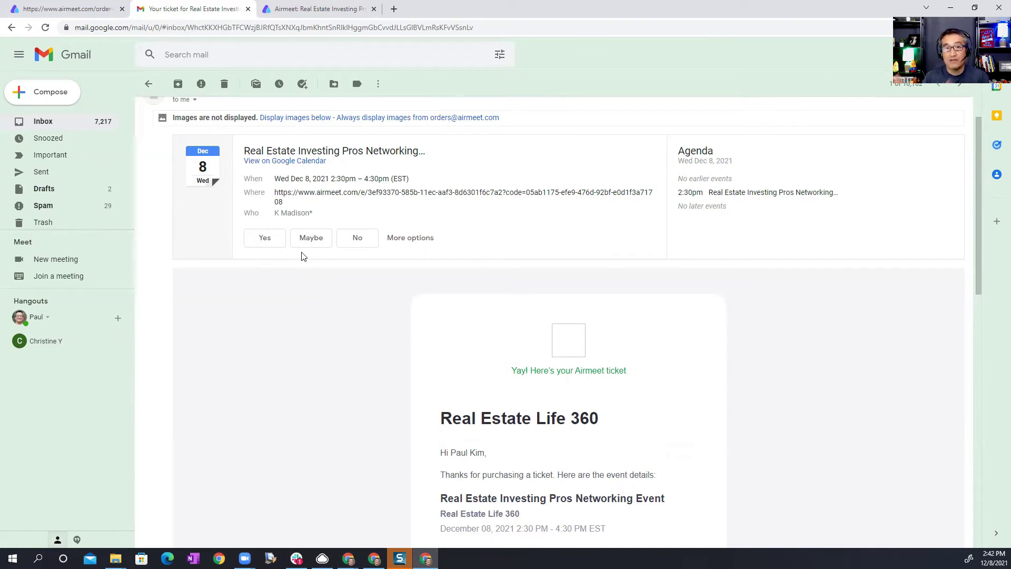
scroll(346, 257, "down", 5)
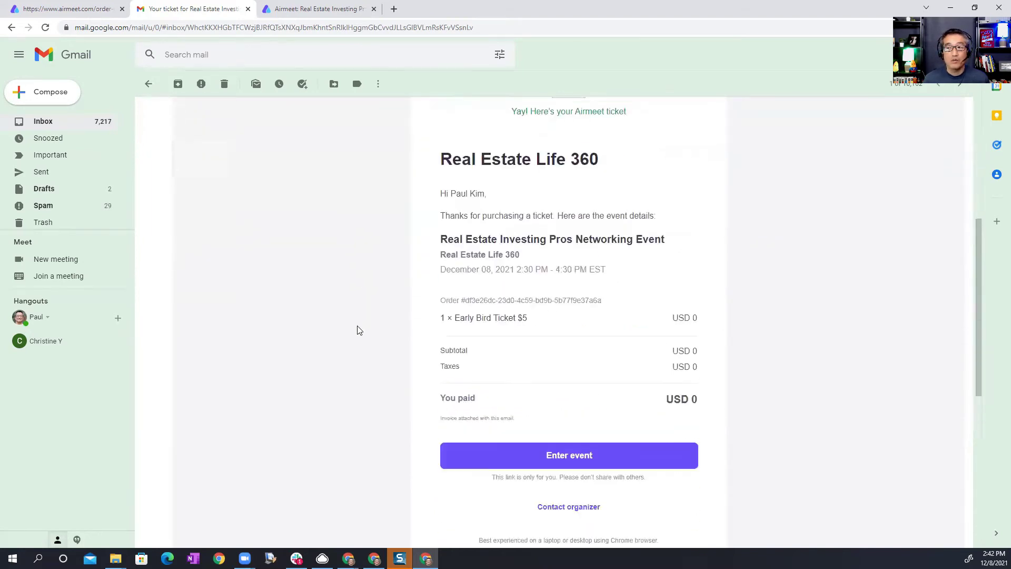
left_click(555, 454)
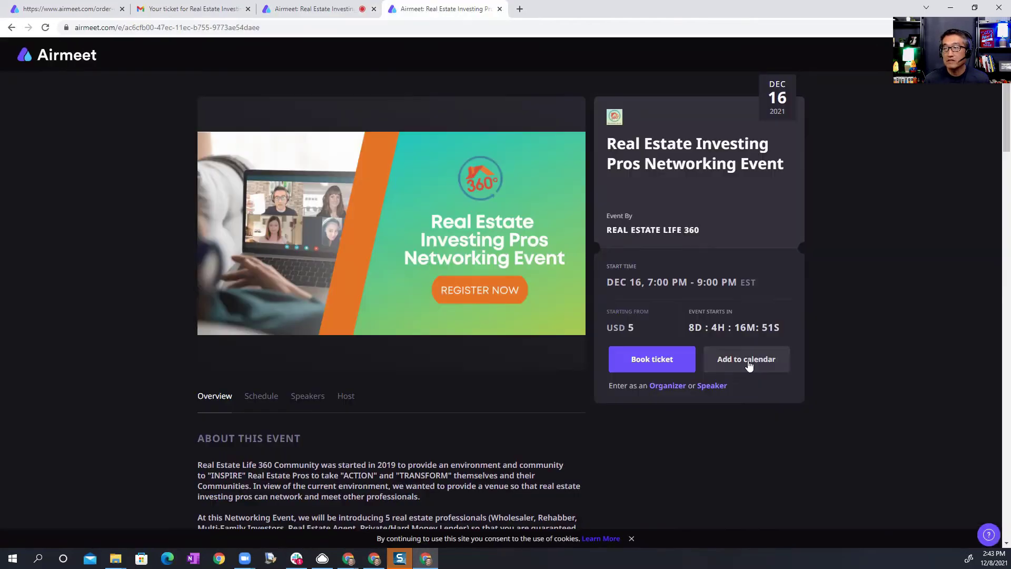
Step: Proceed to the Test your setup page, which reports camera access blocked
left_click(750, 365)
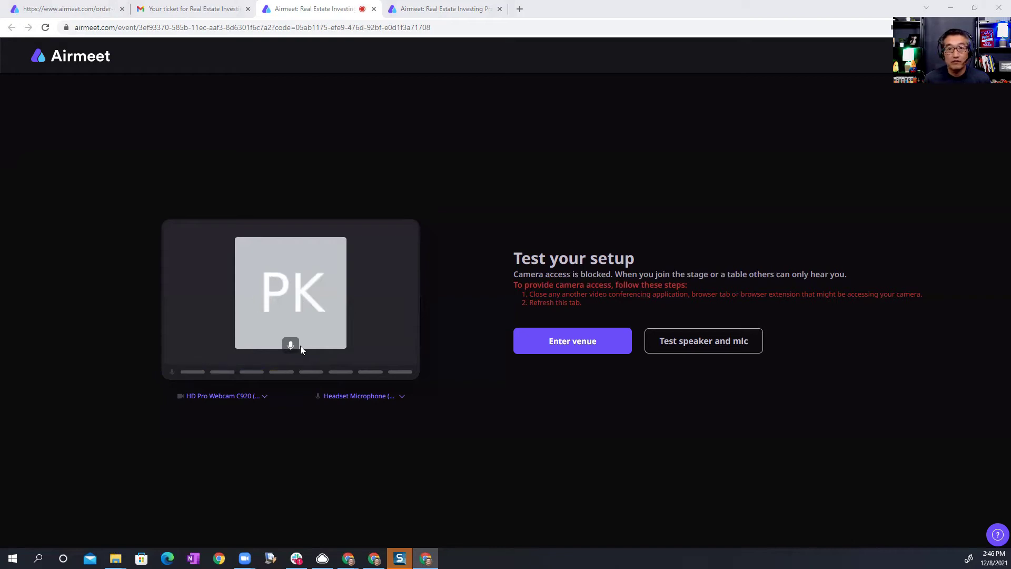
Step: Test the speaker by playing the ringtone and confirming it was heard
left_click(690, 343)
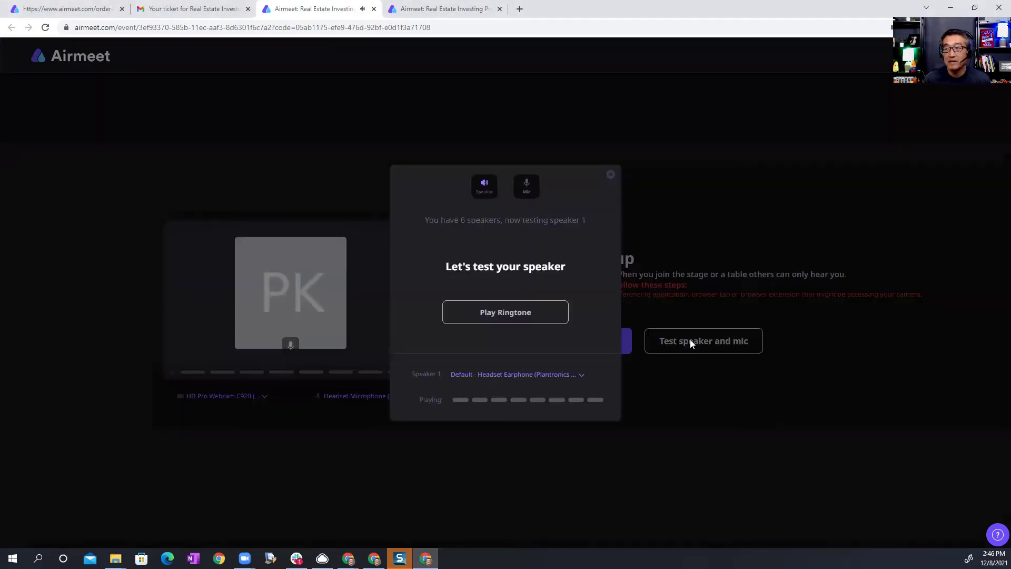
left_click(497, 314)
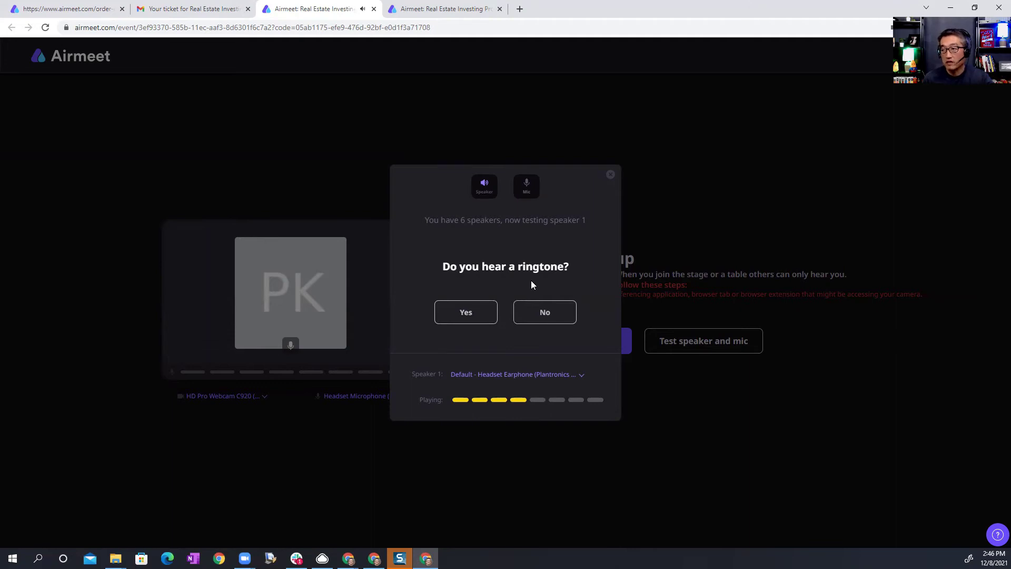
left_click(478, 317)
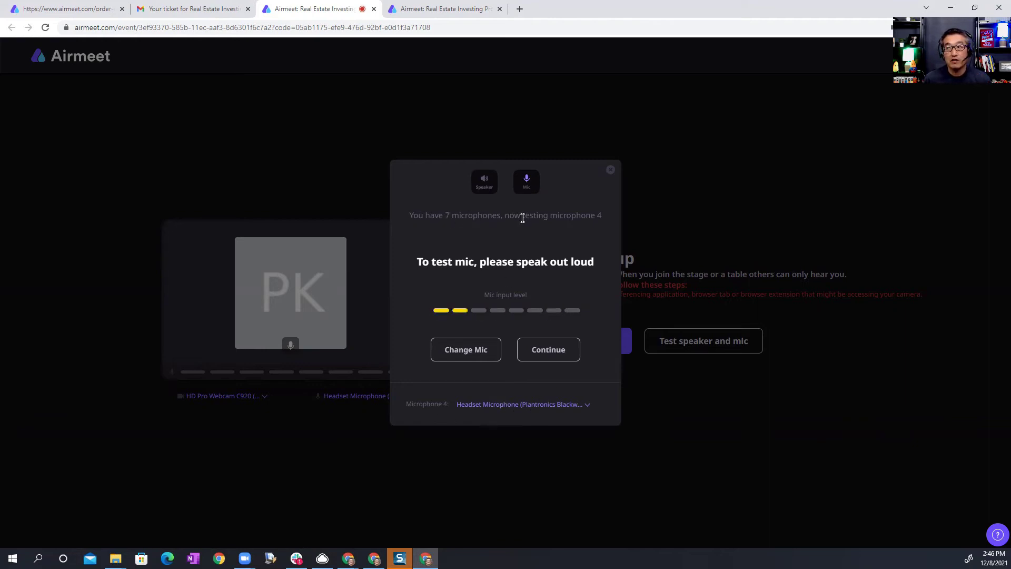
Step: Set the microphone to the Plantronics headset, finish the test, and enter the venue
left_click(501, 406)
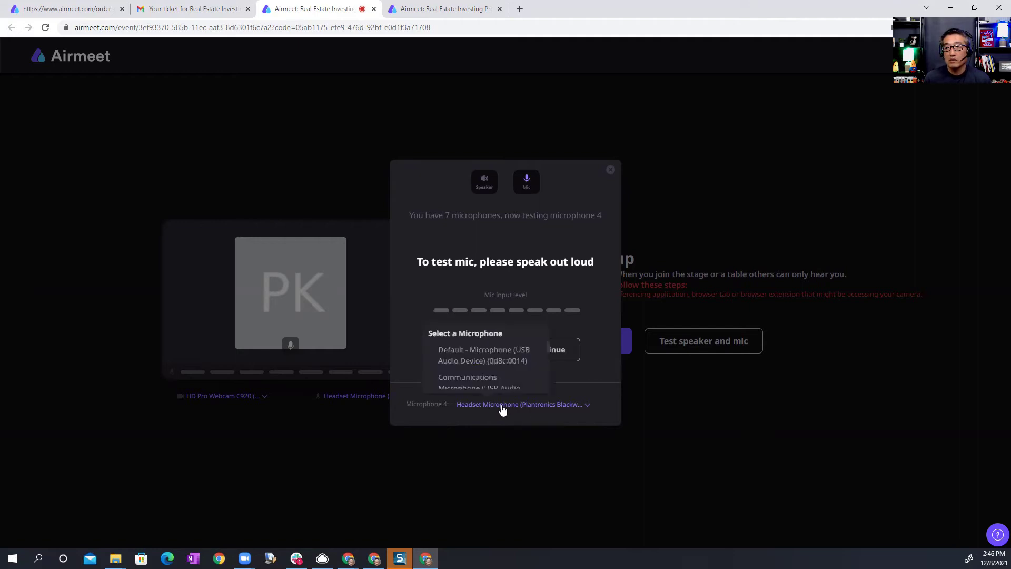
left_click(493, 362)
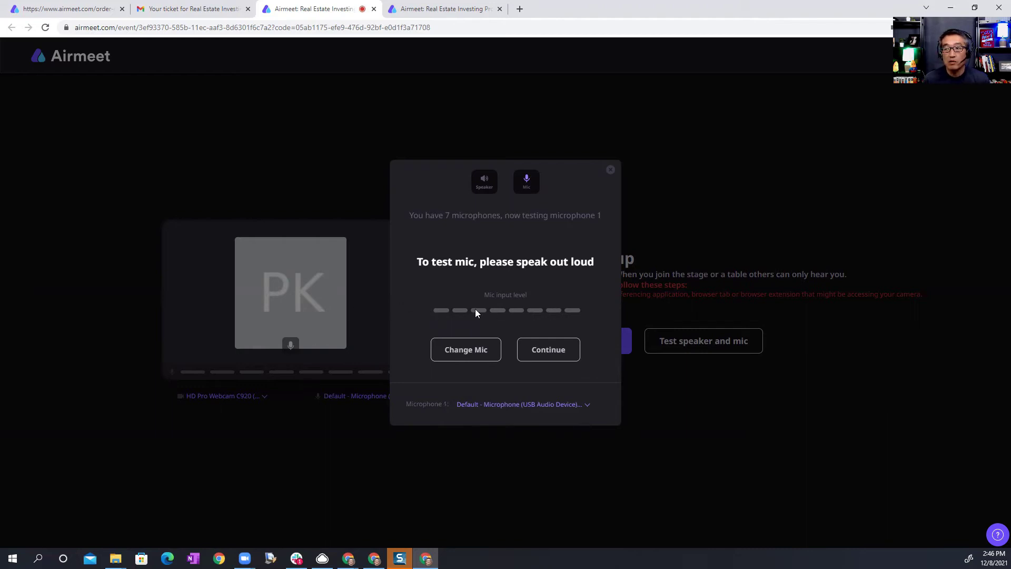
left_click(515, 406)
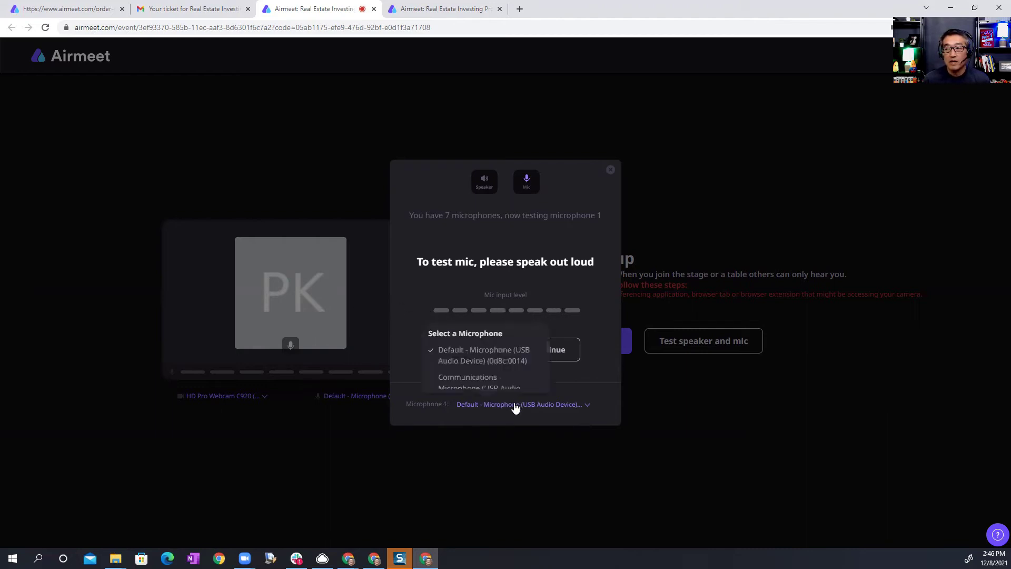
scroll(513, 369, "down", 1)
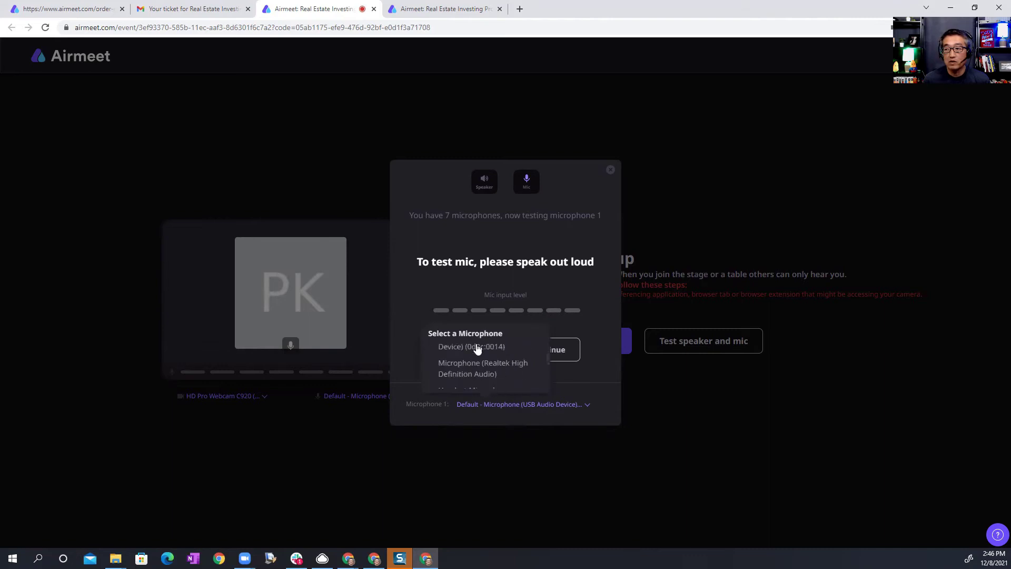
scroll(474, 371, "down", 2)
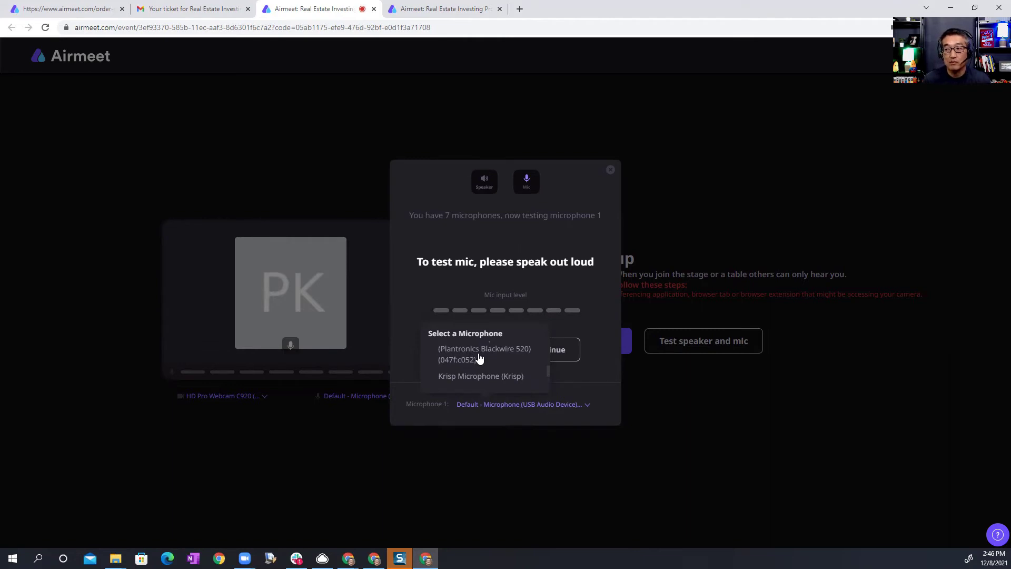
left_click(496, 353)
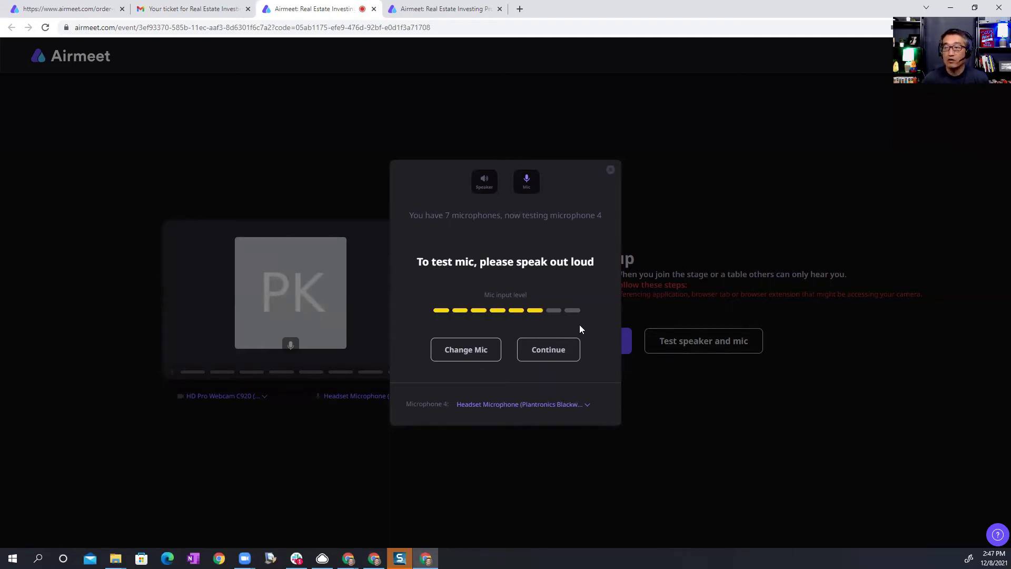
left_click(563, 348)
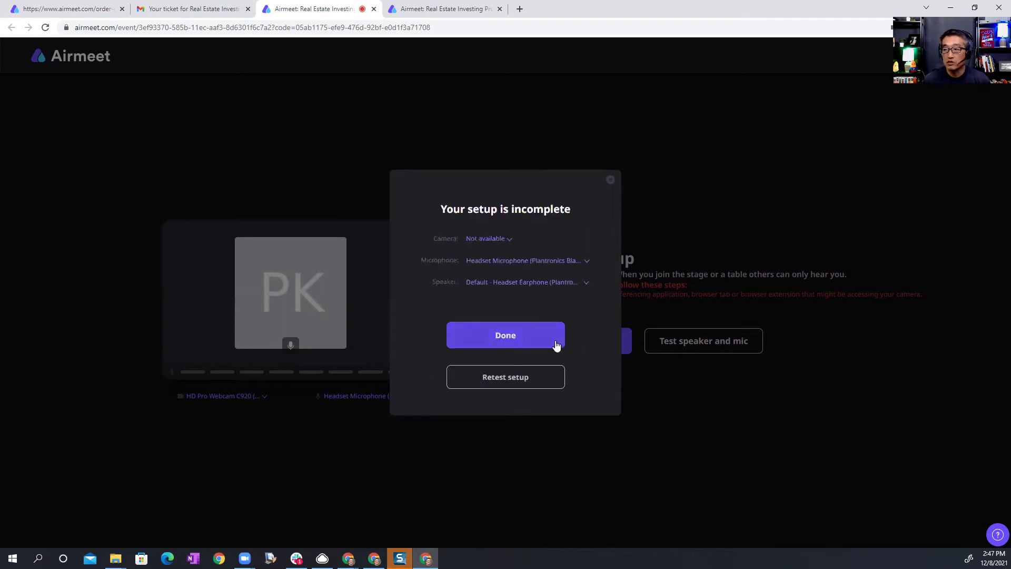
left_click(509, 337)
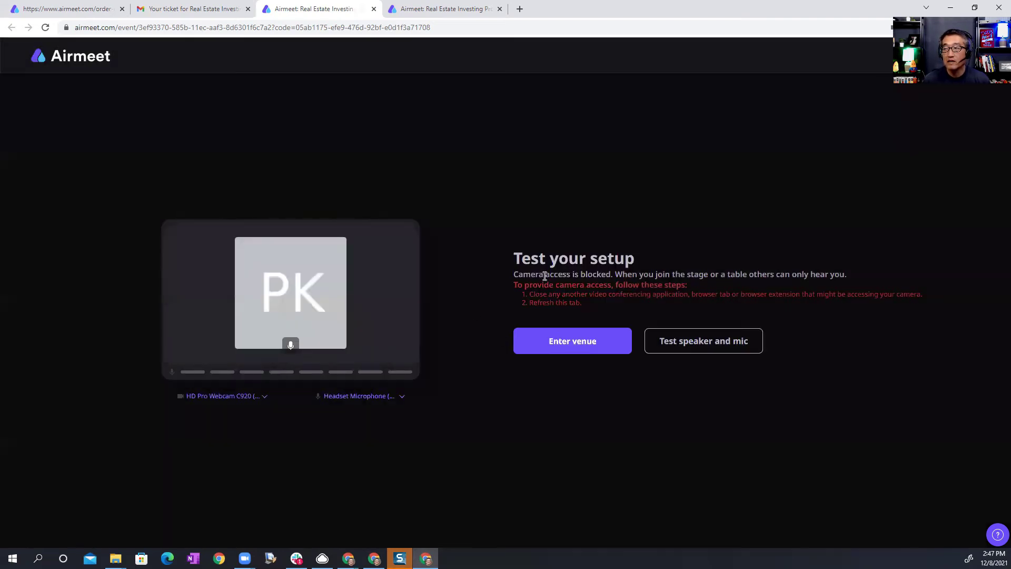
left_click(559, 345)
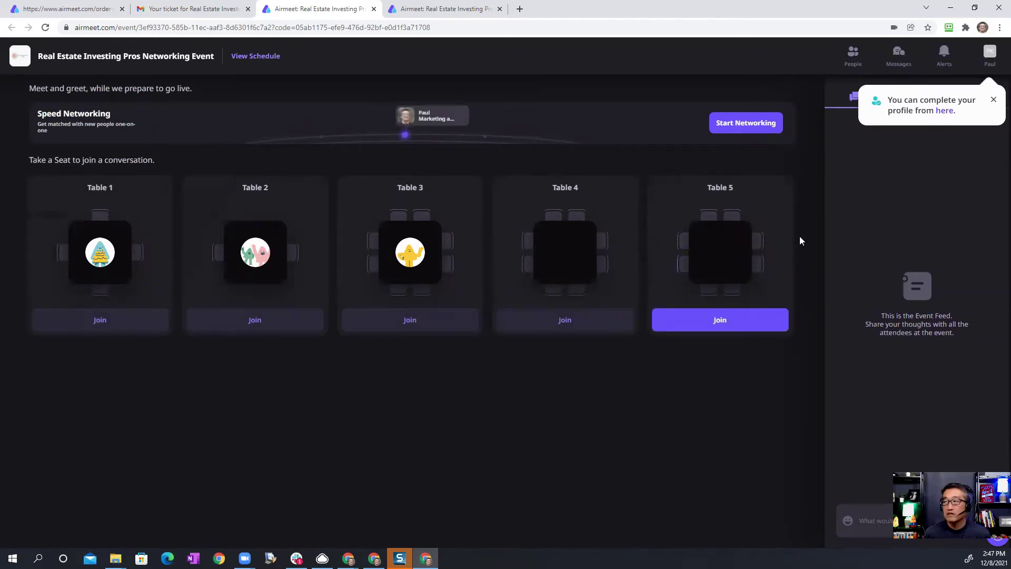
Step: Dismiss the complete-your-profile reminder and open My Profile from the top-right profile menu
left_click(993, 102)
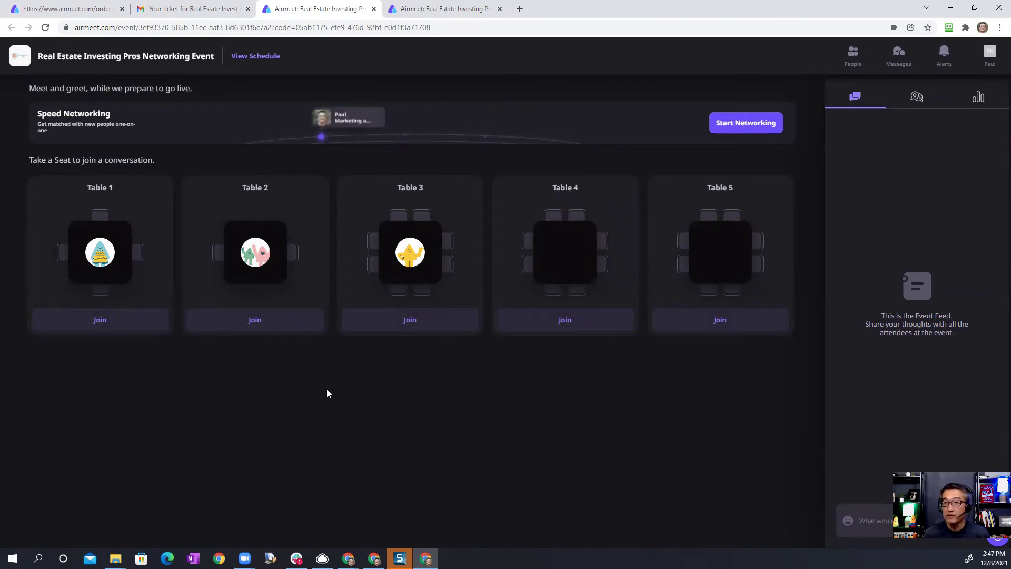
left_click(990, 56)
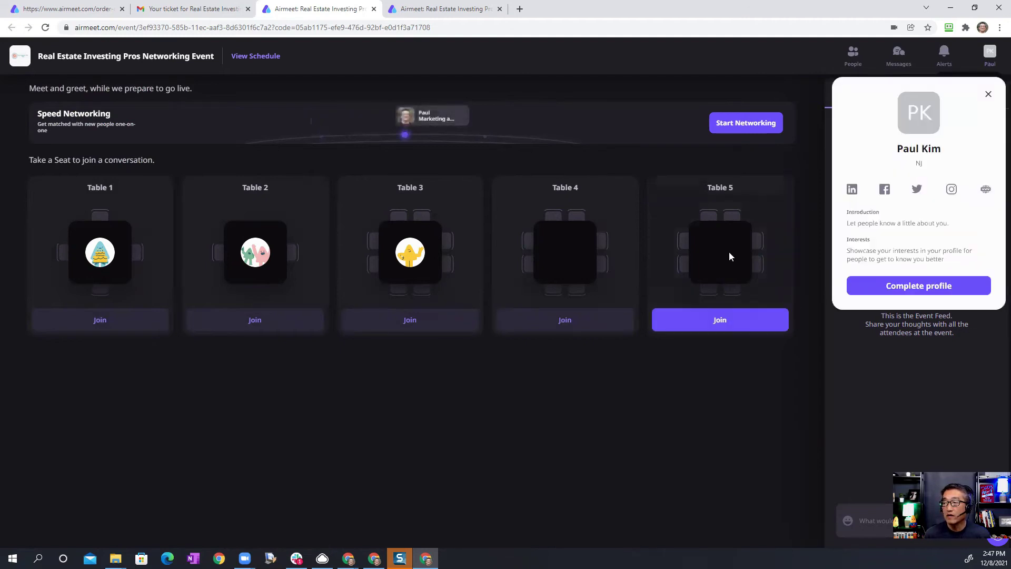
Step: In Edit profile, upload a profile photo and open the Introduction and Add interests fields
left_click(930, 287)
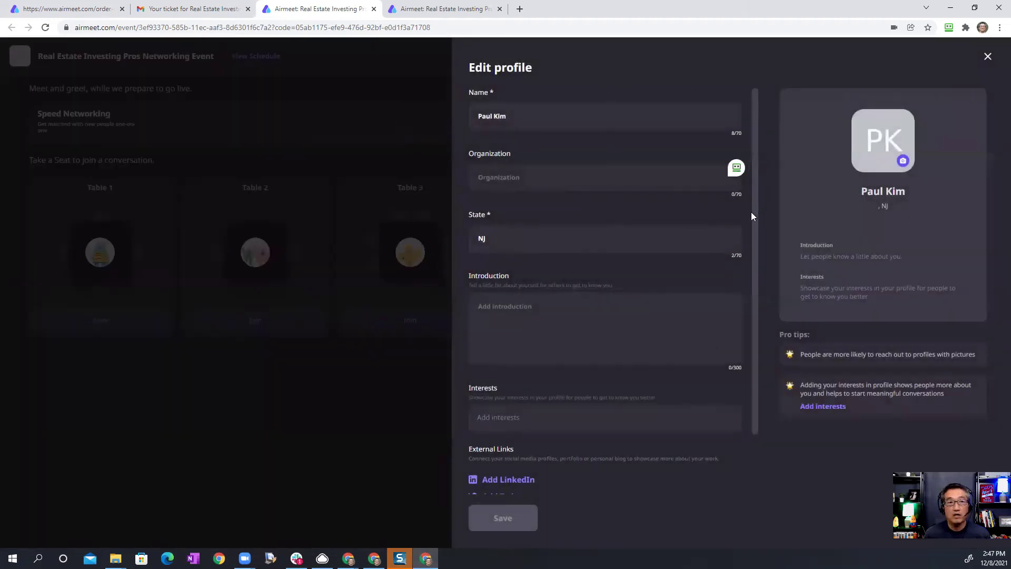
left_click(884, 142)
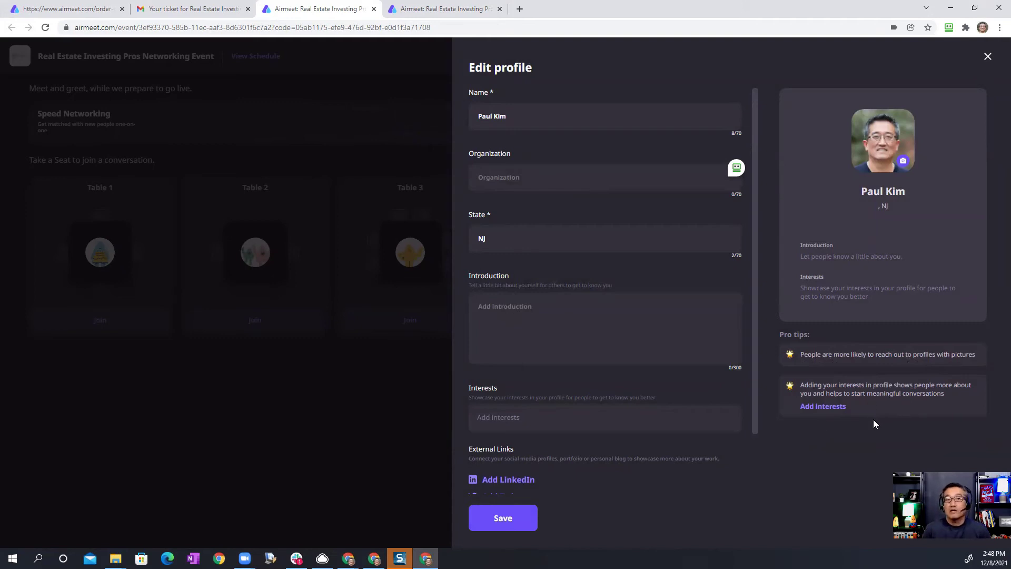
left_click(528, 314)
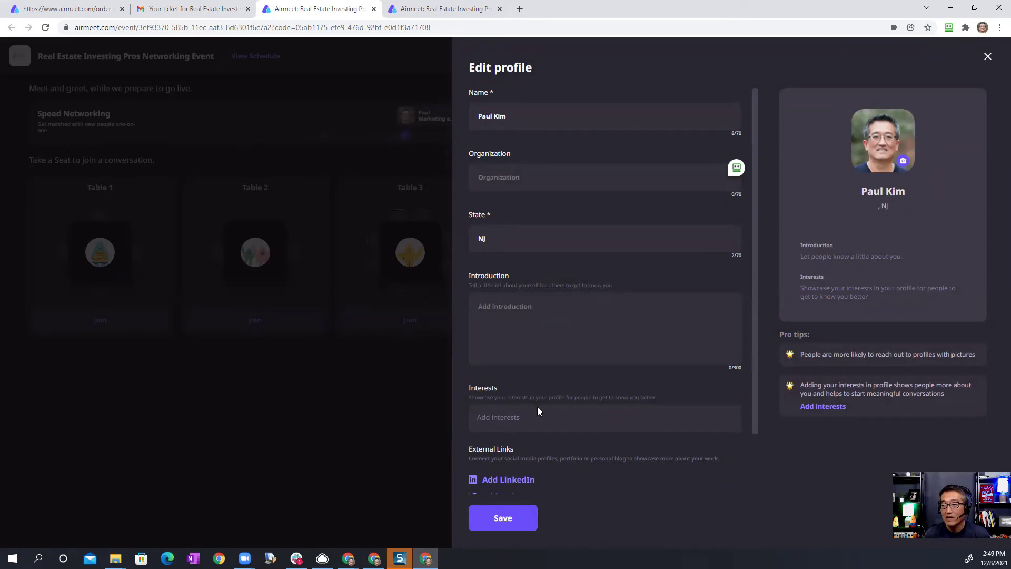
left_click(522, 421)
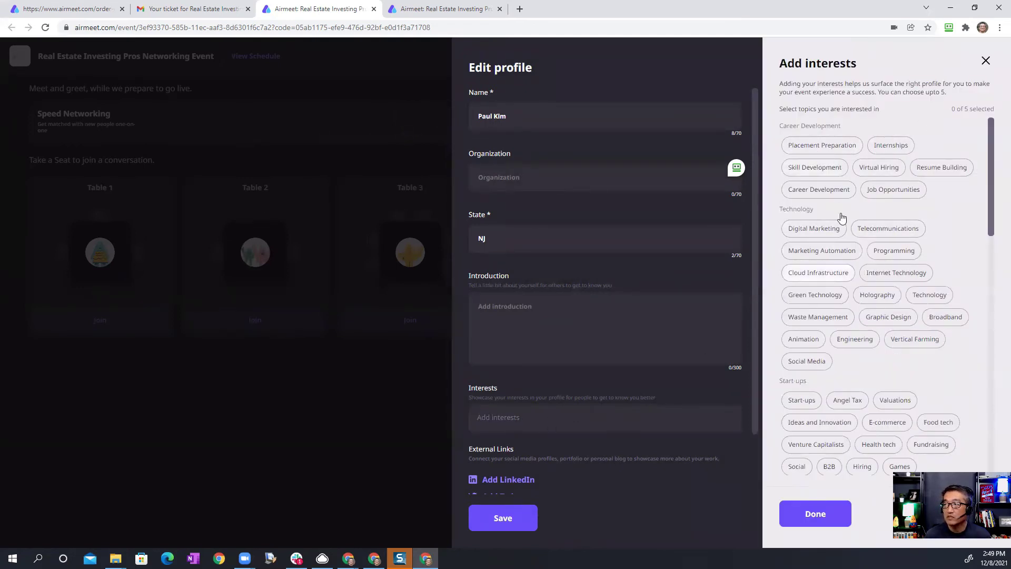
scroll(899, 363, "down", 4)
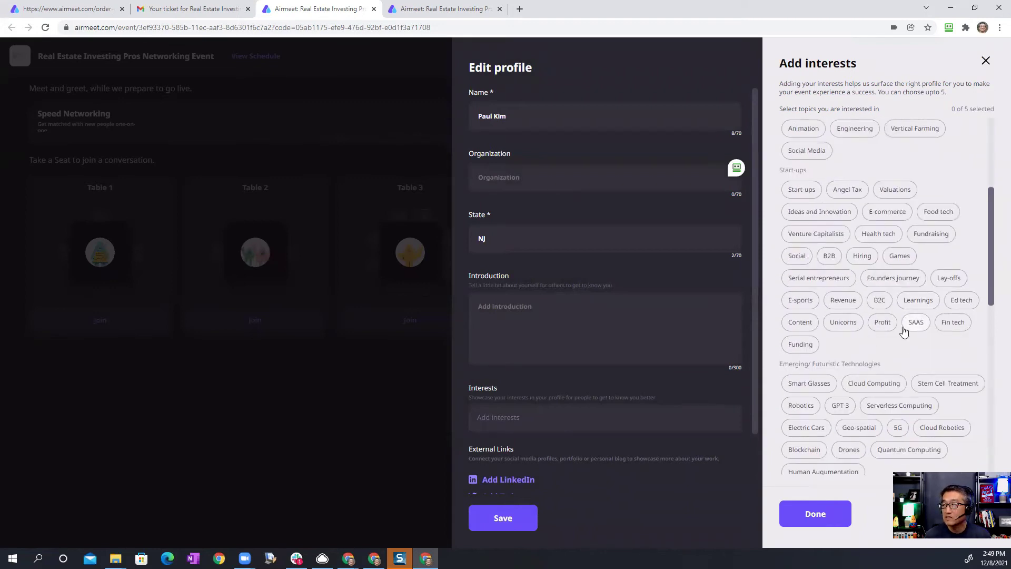
scroll(869, 343, "down", 6)
scroll(859, 305, "down", 3)
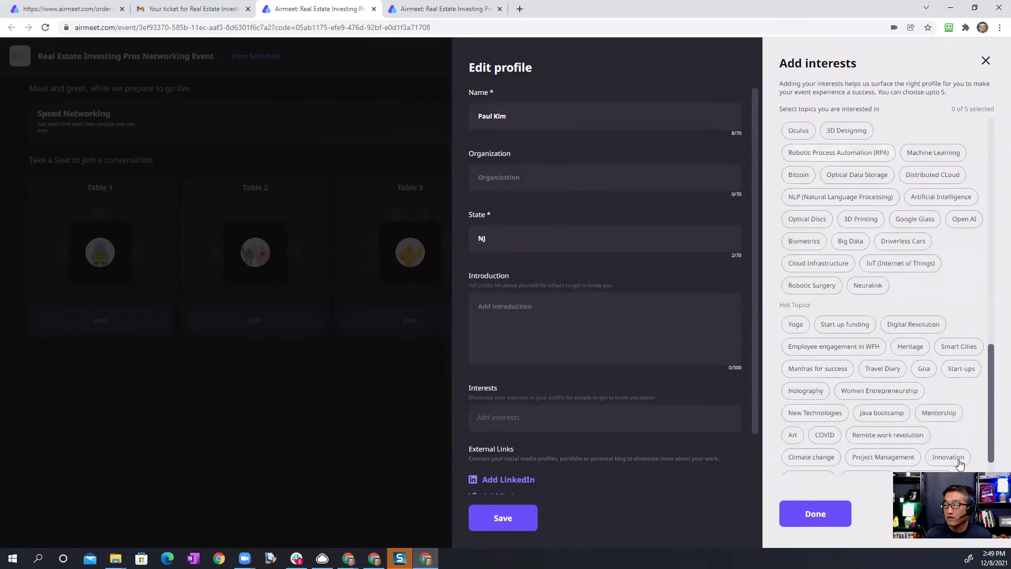
left_click(816, 514)
scroll(543, 369, "down", 1)
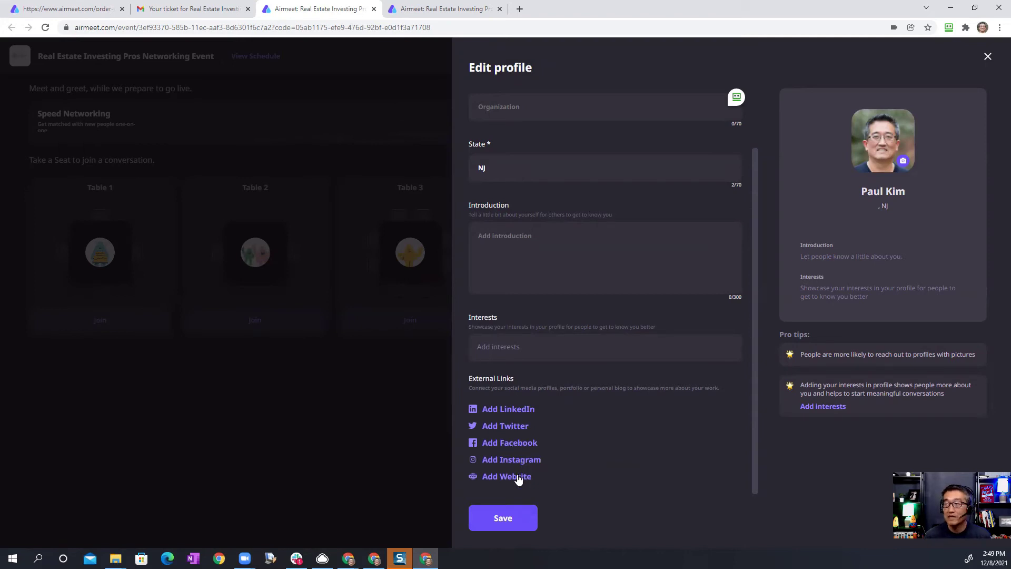
Step: Add the attendee's LinkedIn profile URL to the profile and save it
left_click(498, 409)
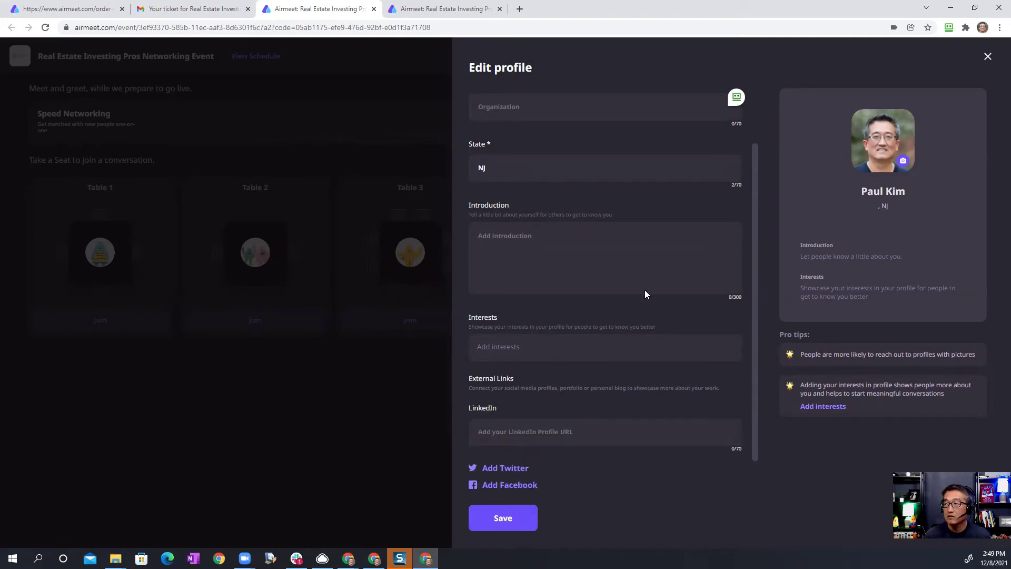
left_click(546, 433)
type("htt")
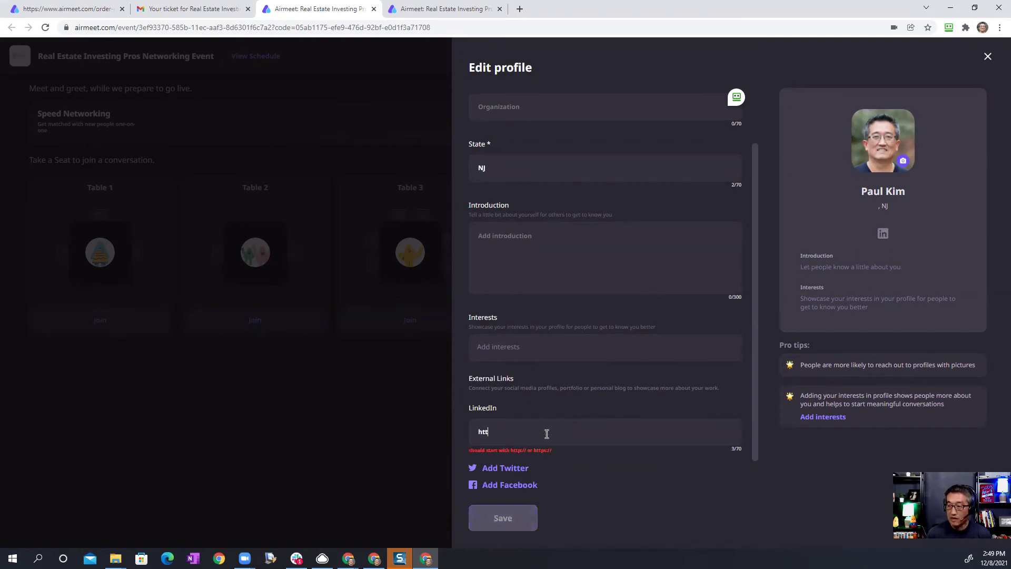
type("ps://www.linkedin.com/")
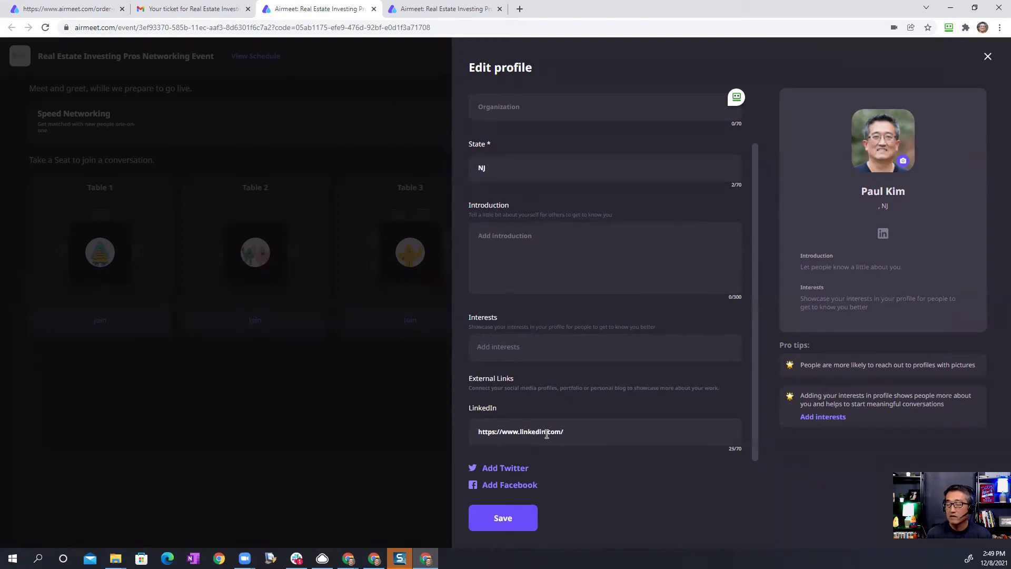
type("in/paulkim360")
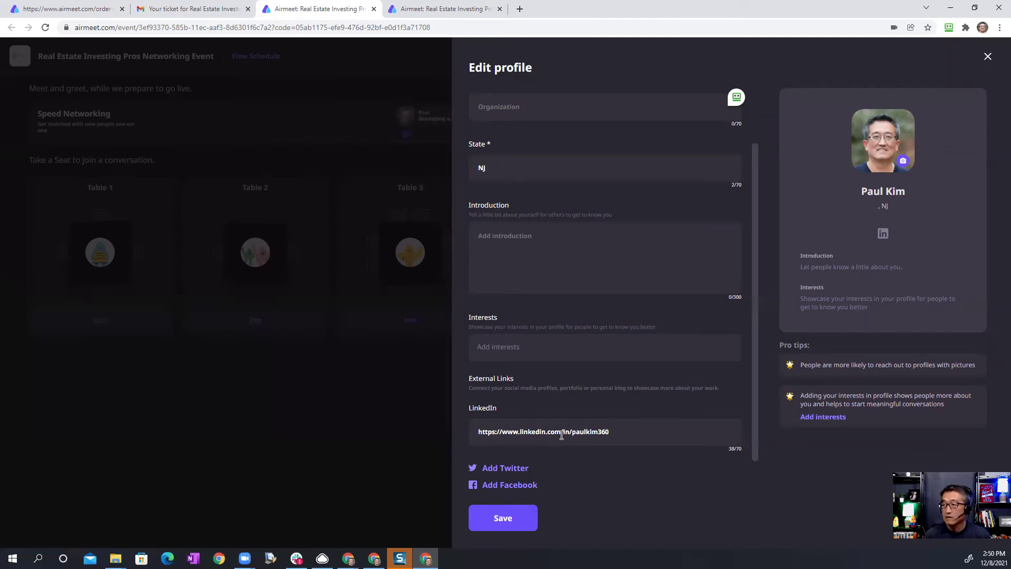
left_click(502, 521)
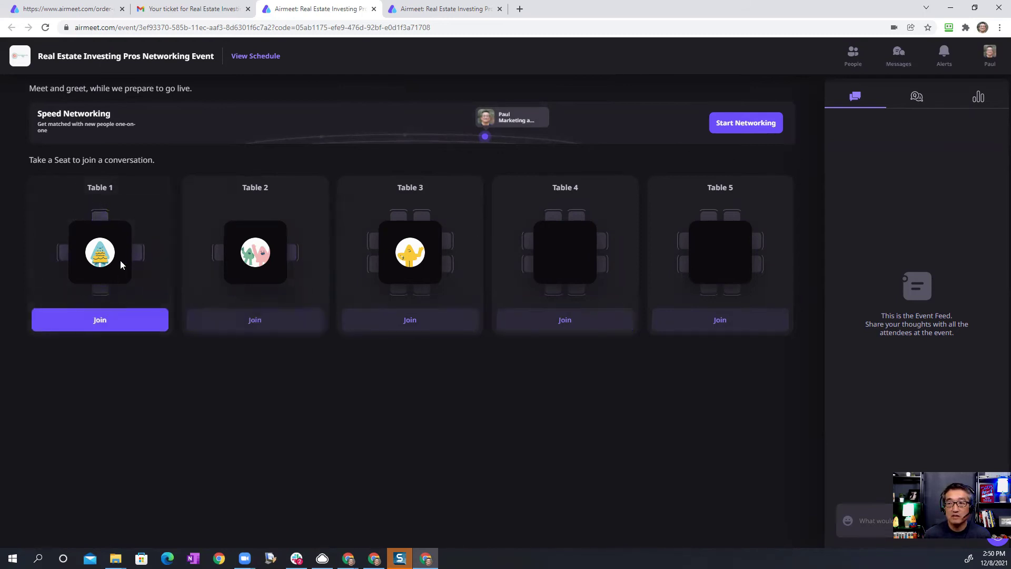
left_click(100, 321)
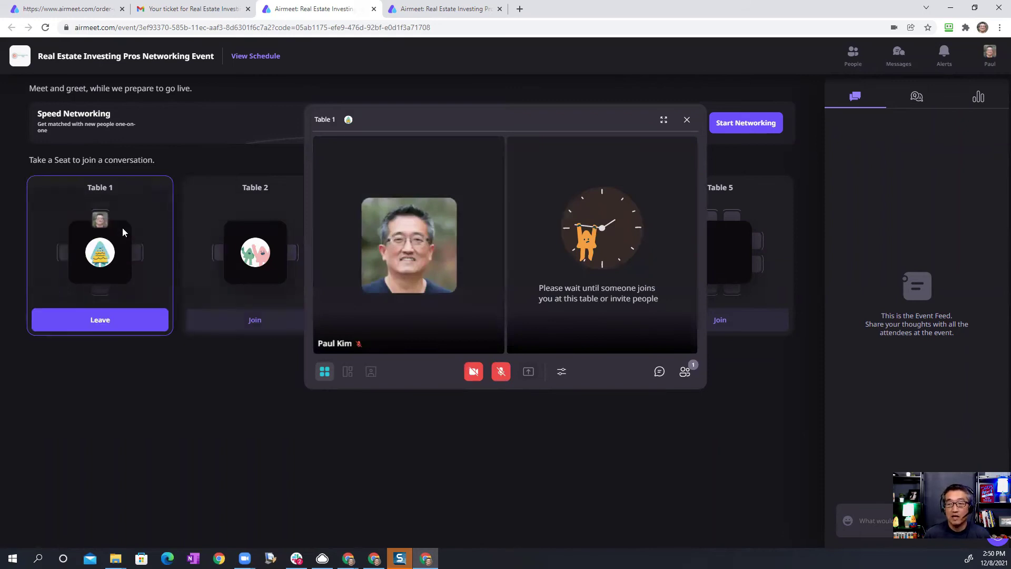
left_click(687, 121)
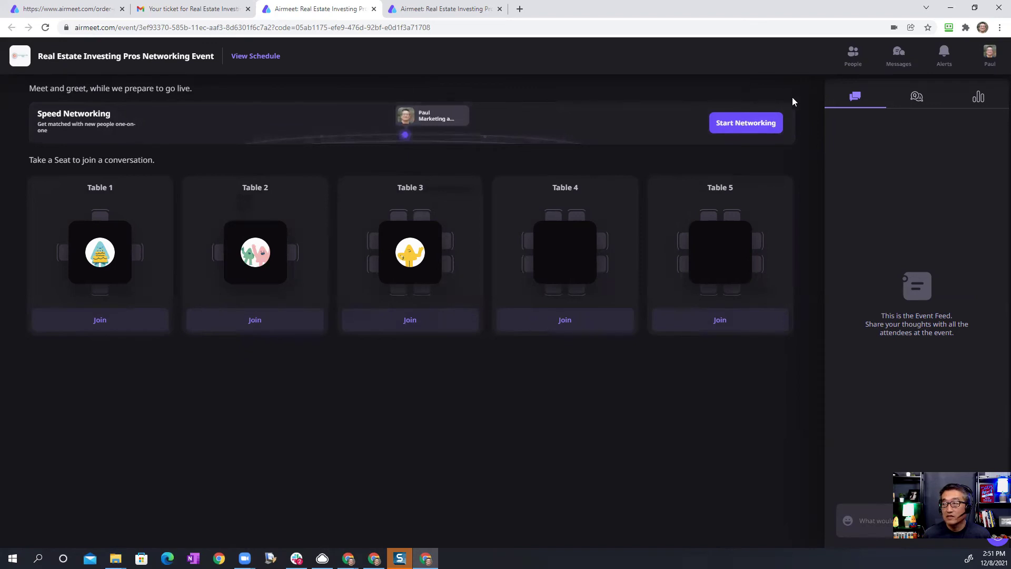
left_click(744, 125)
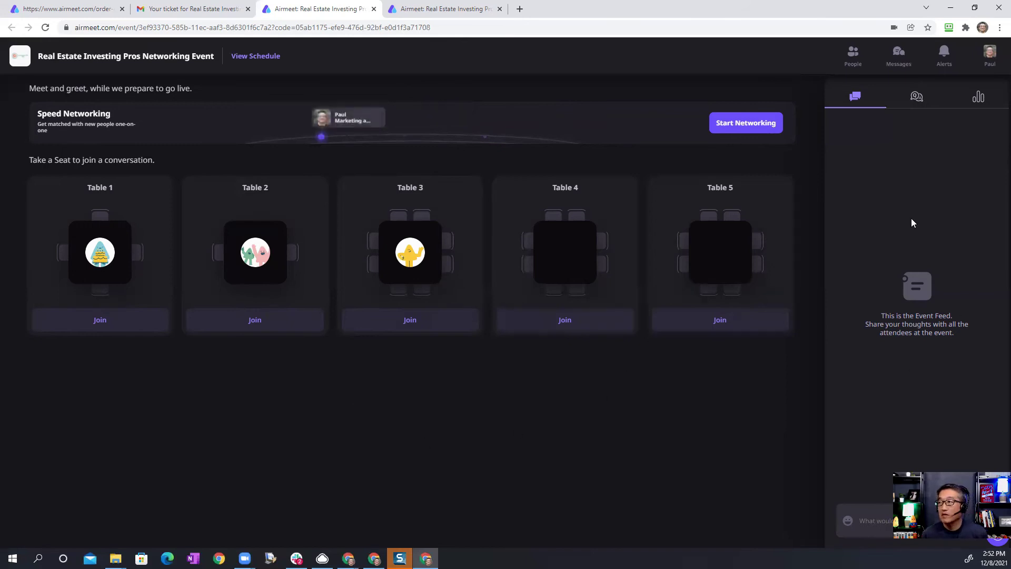
Step: In People, view the host's profile card and full profile, then close it
left_click(853, 57)
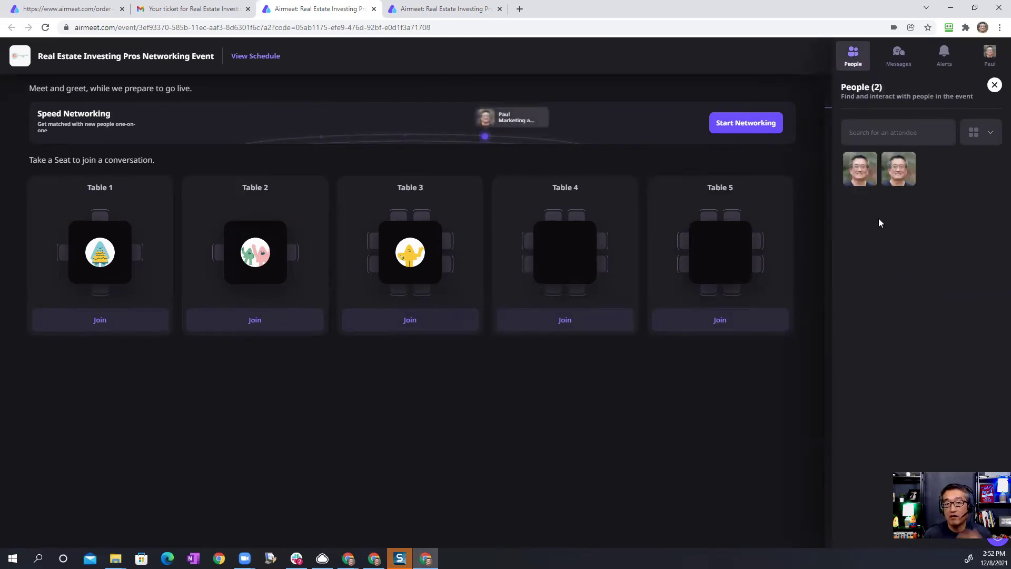
left_click(858, 179)
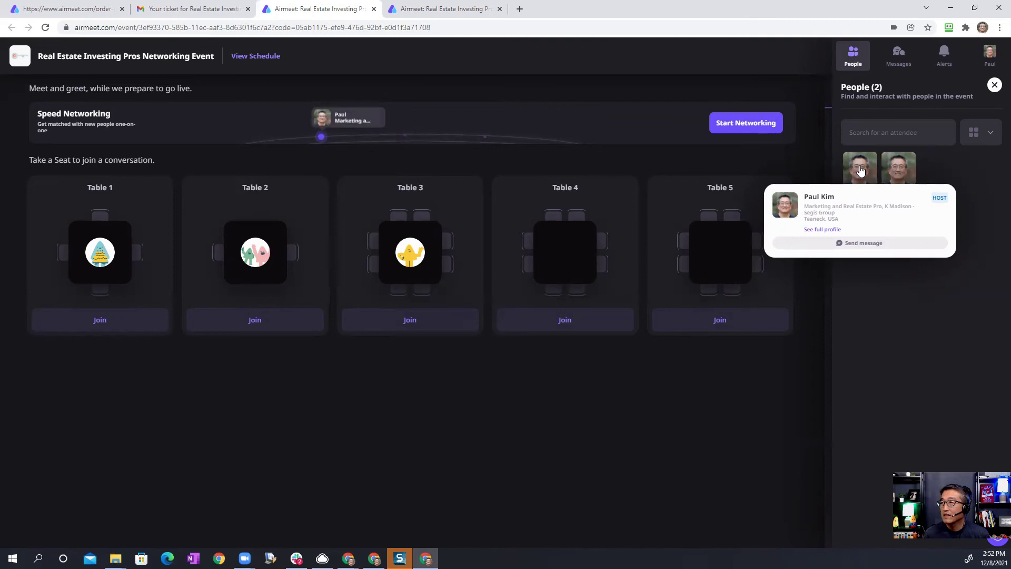
left_click(865, 182)
left_click(861, 171)
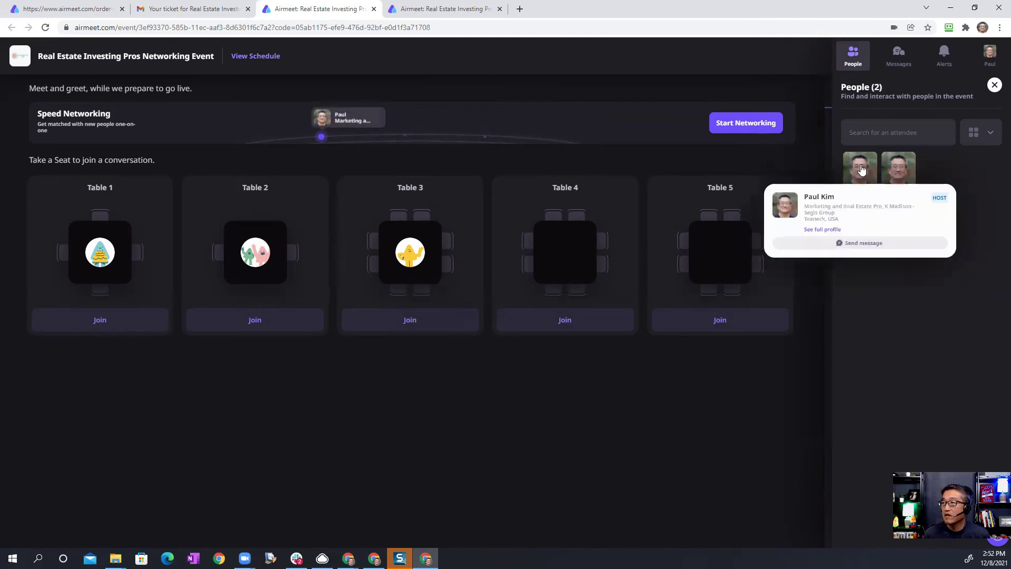
left_click(824, 230)
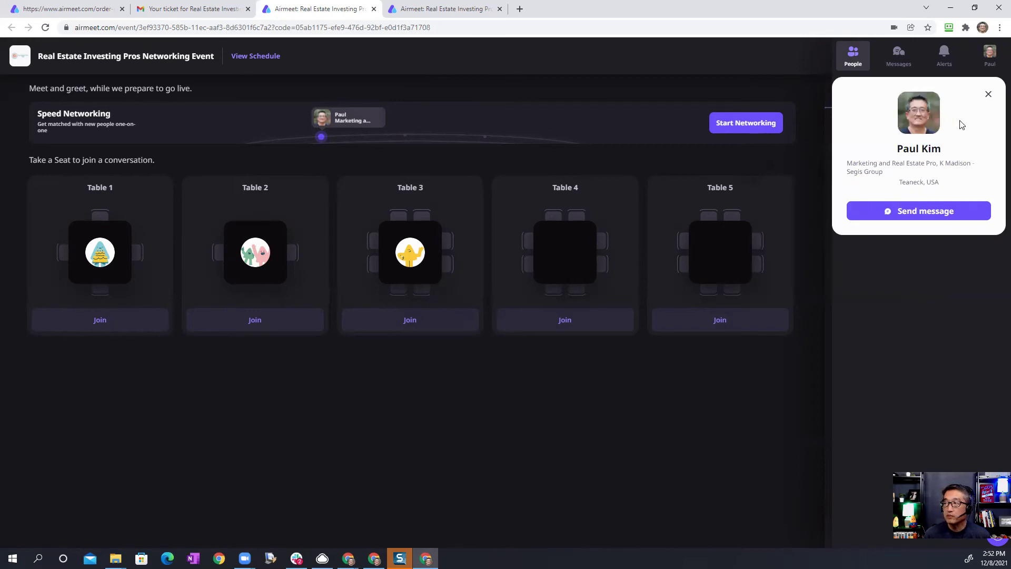
left_click(989, 96)
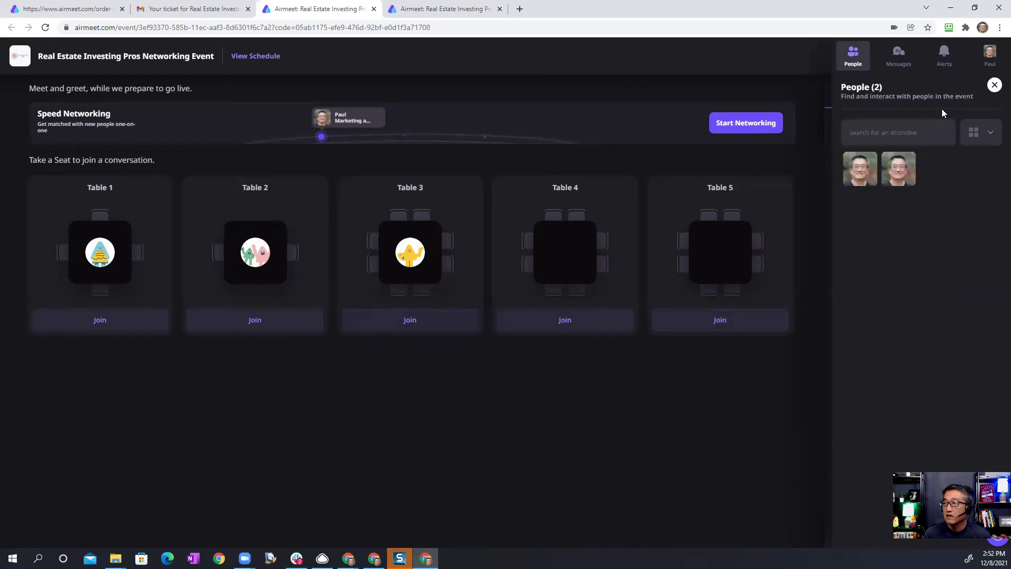
Step: Start a direct message to the host, then return to the attendee list
left_click(862, 169)
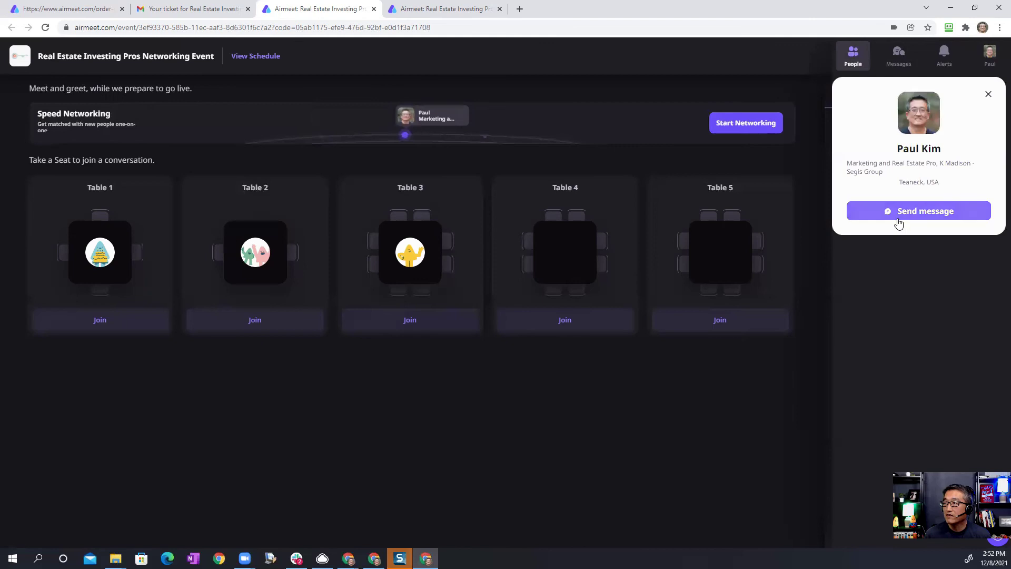
left_click(921, 212)
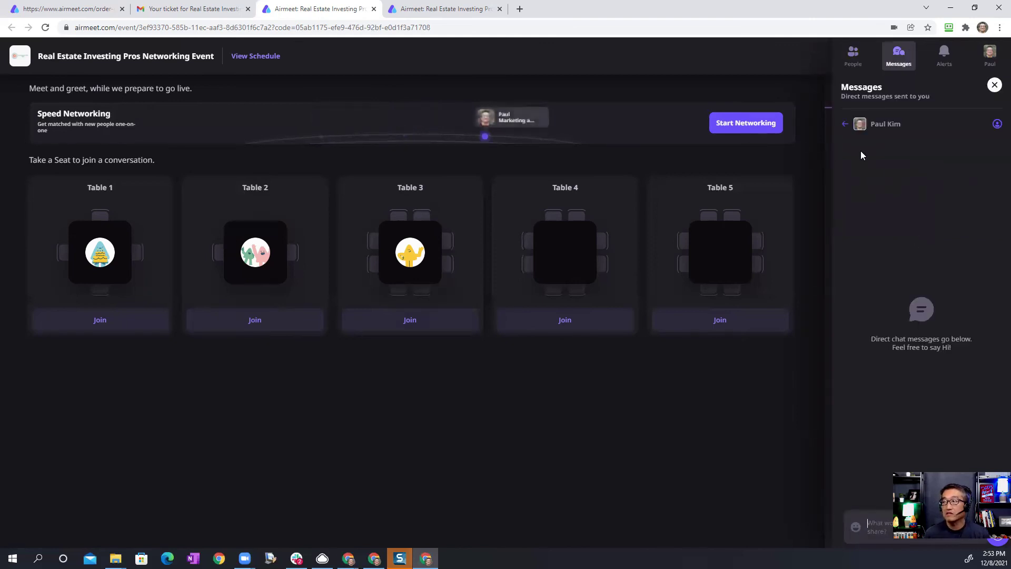
left_click(848, 124)
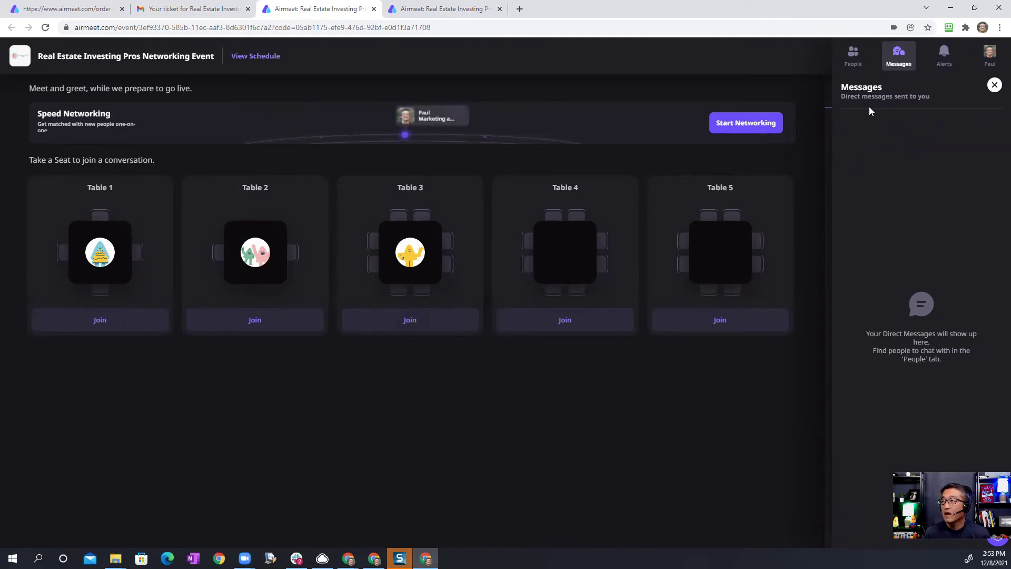
left_click(854, 62)
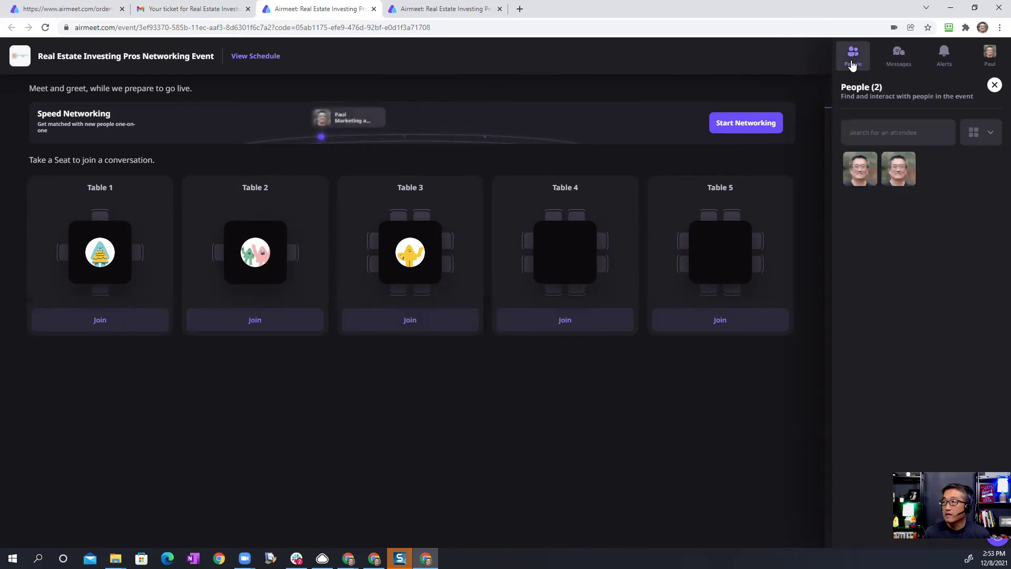
Step: Switch the attendee list to List View via the Change View dropdown
left_click(991, 134)
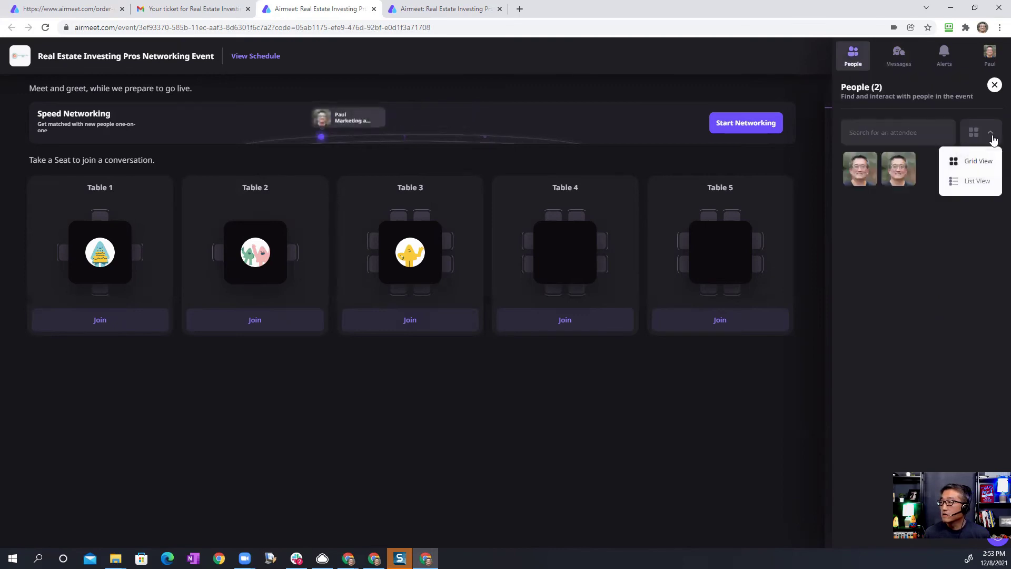
left_click(977, 161)
left_click(991, 132)
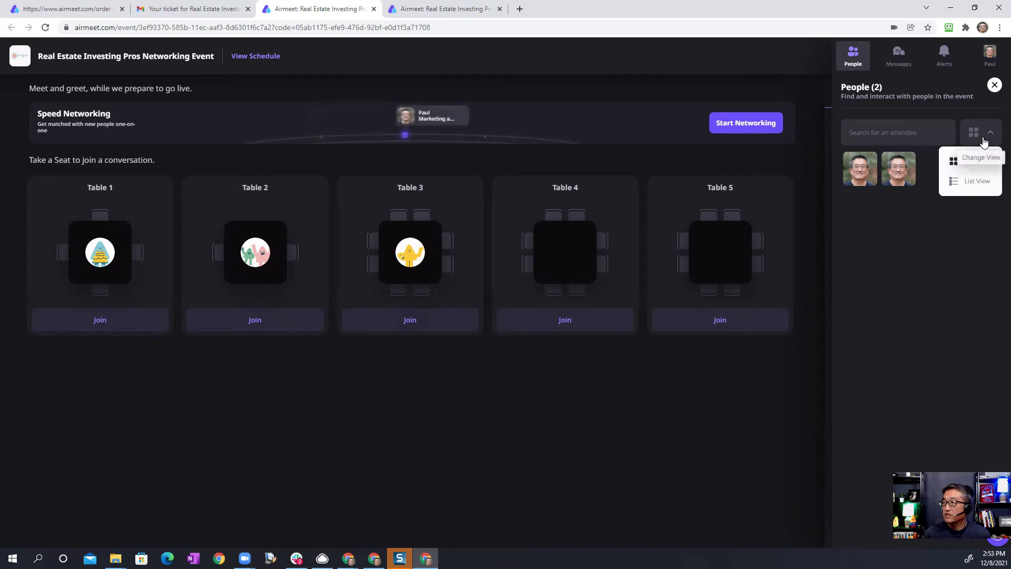
left_click(966, 180)
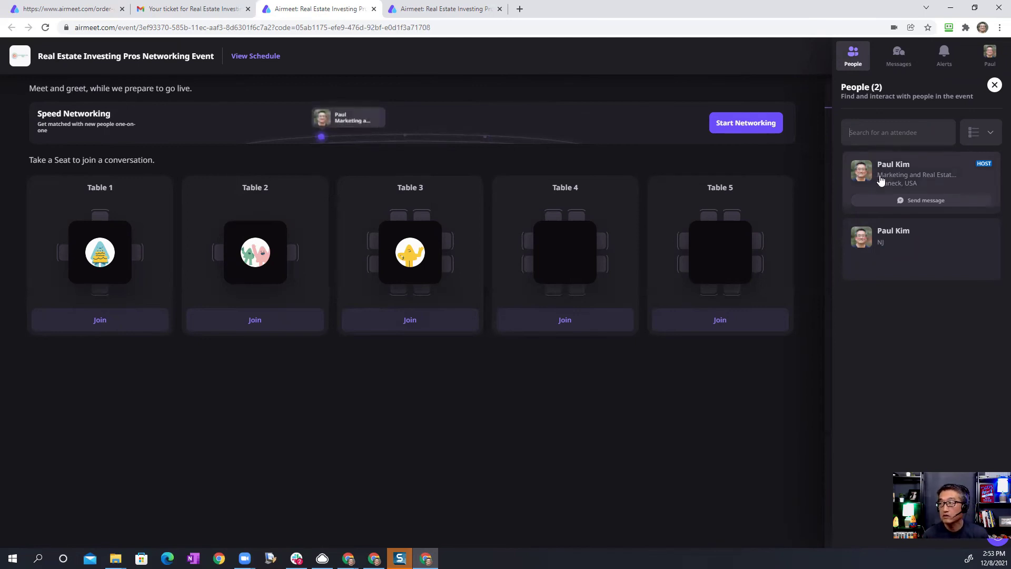
Step: Check Messages and People, then show the Alerts panel
left_click(898, 64)
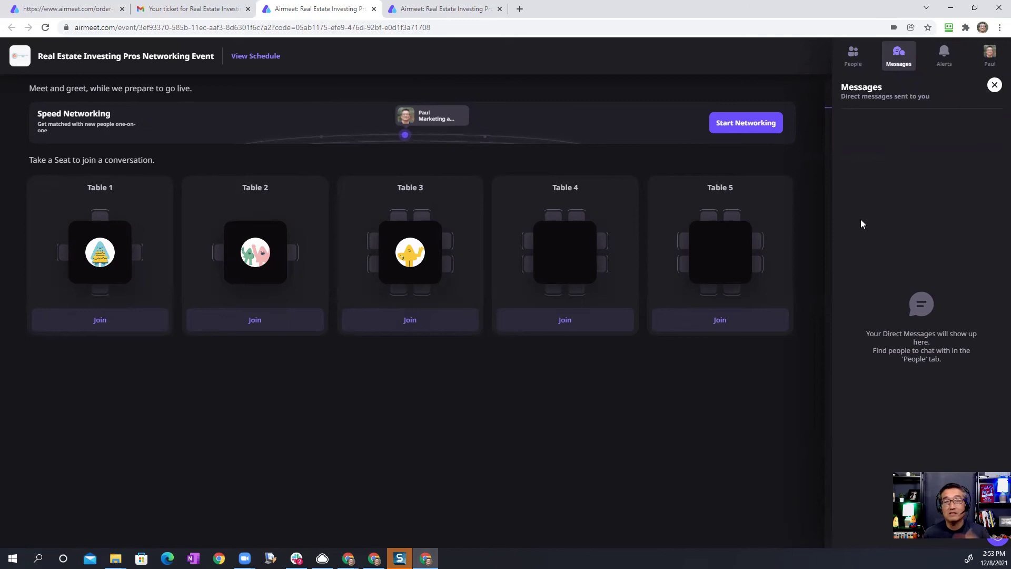
left_click(854, 56)
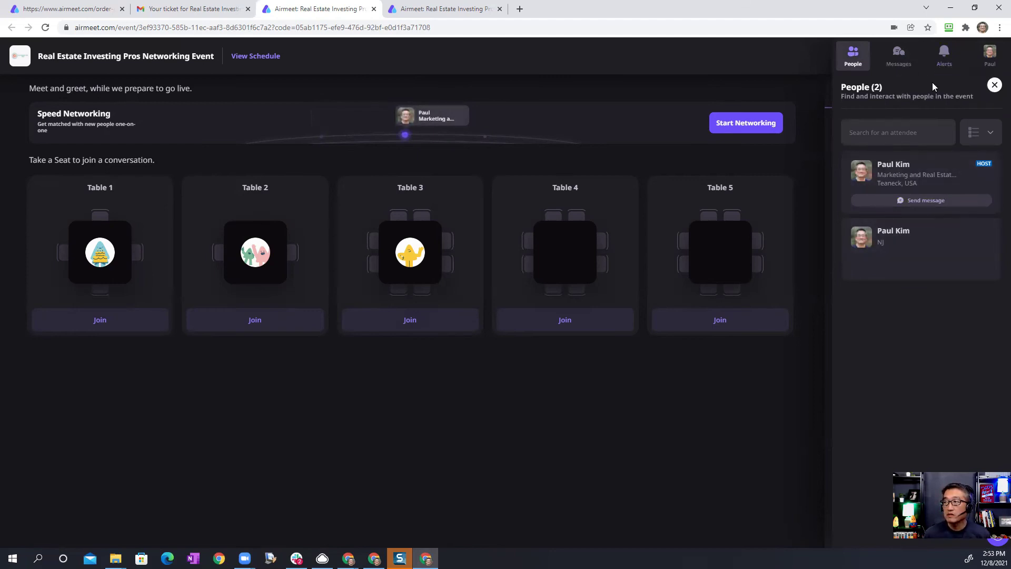
left_click(945, 61)
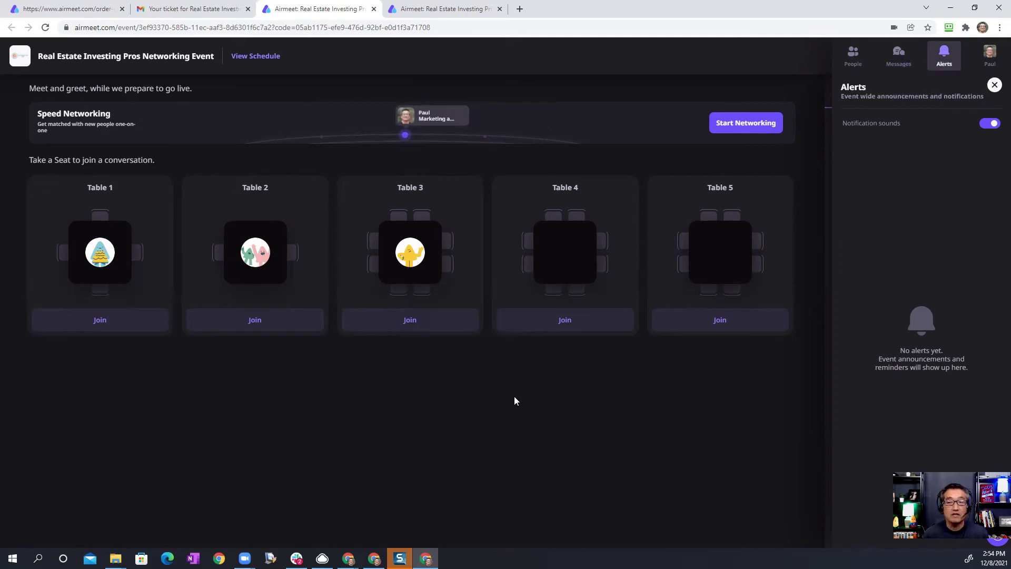
Step: Join Table 1 and start typing the message 'how is ever' in its Table Chat
left_click(100, 323)
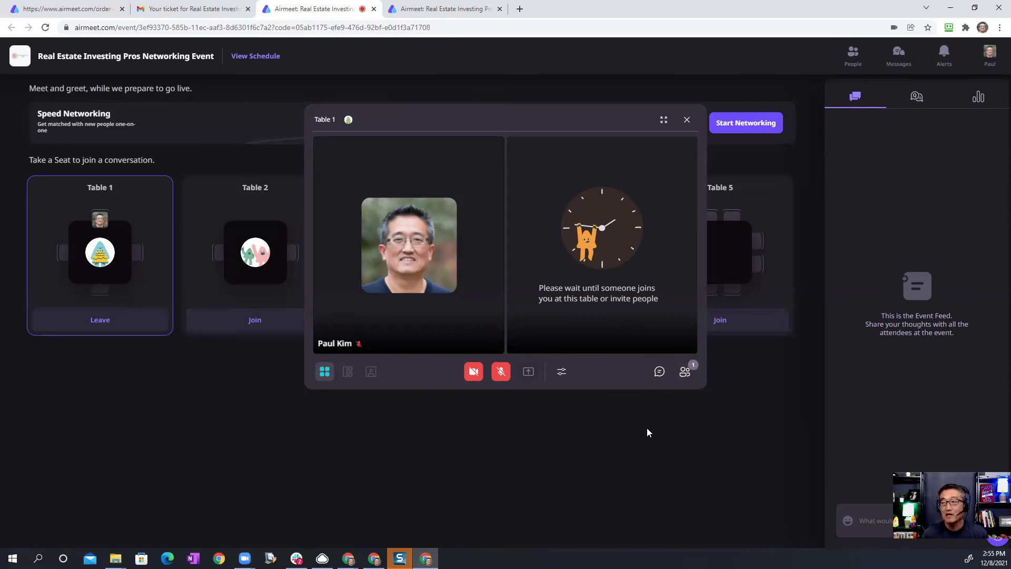
left_click(659, 372)
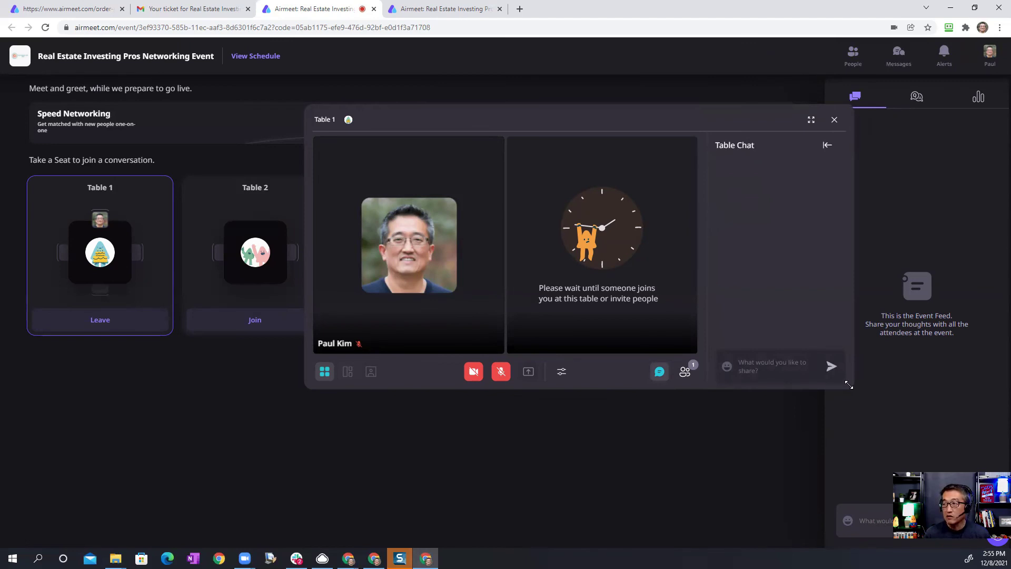
type("how is ever")
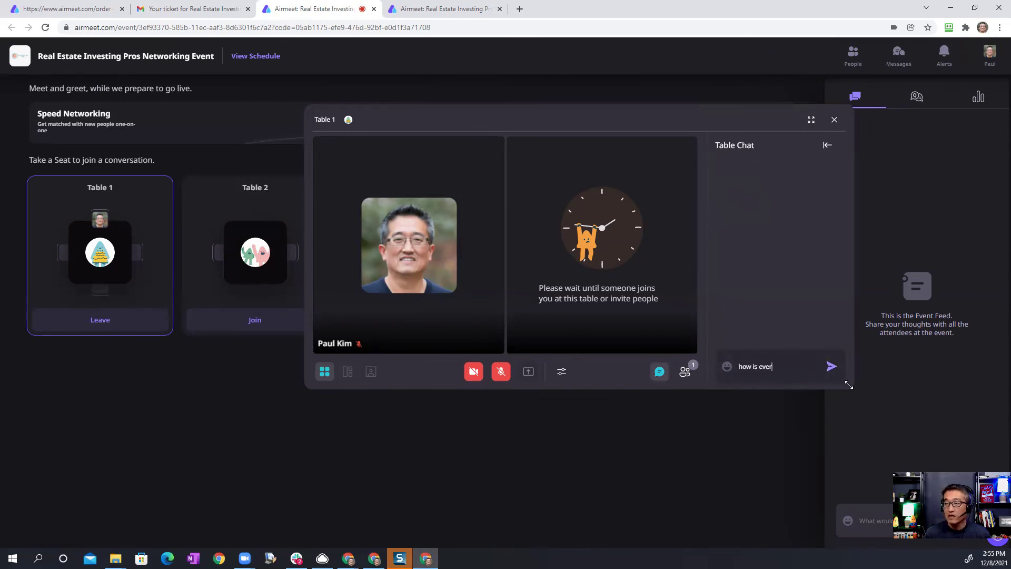